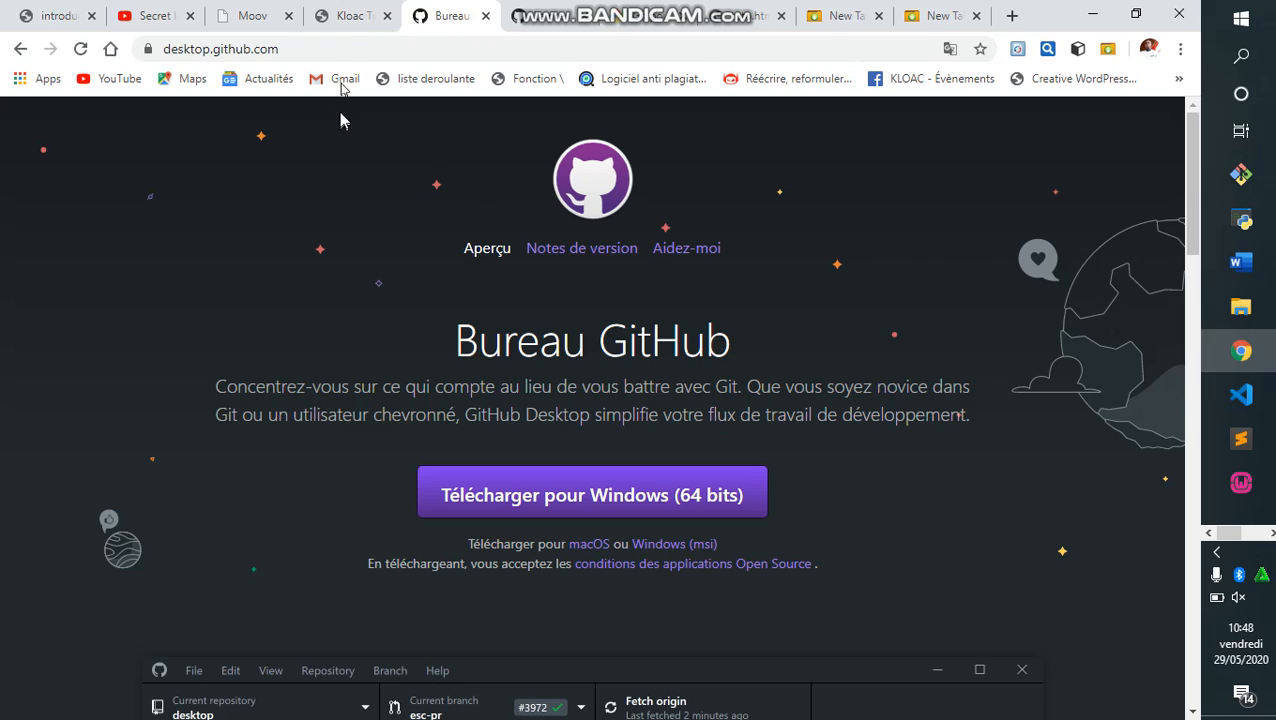
Check the GitHub Desktop download page's URL, then move to Chrome's empty new-tab page.
{"action": "left_click", "coordinate": [346, 49]}
{"action": "left_click", "coordinate": [346, 49]}
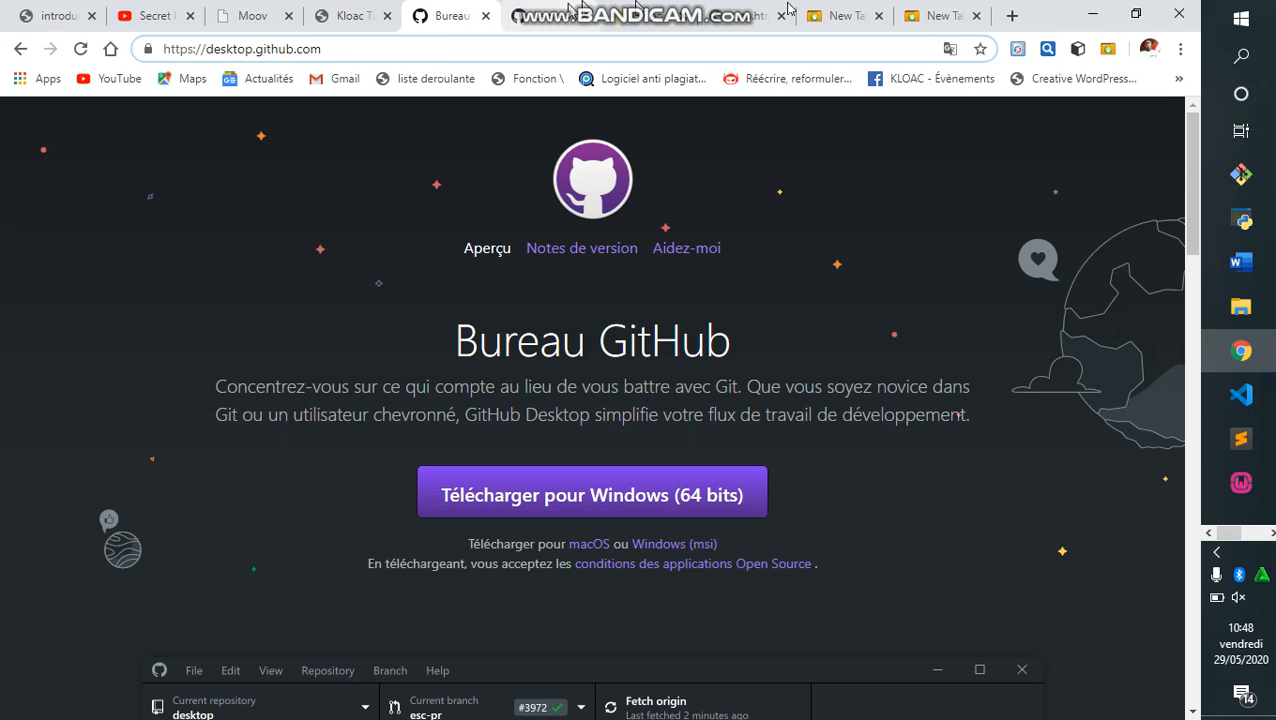
{"action": "left_click", "coordinate": [842, 18]}
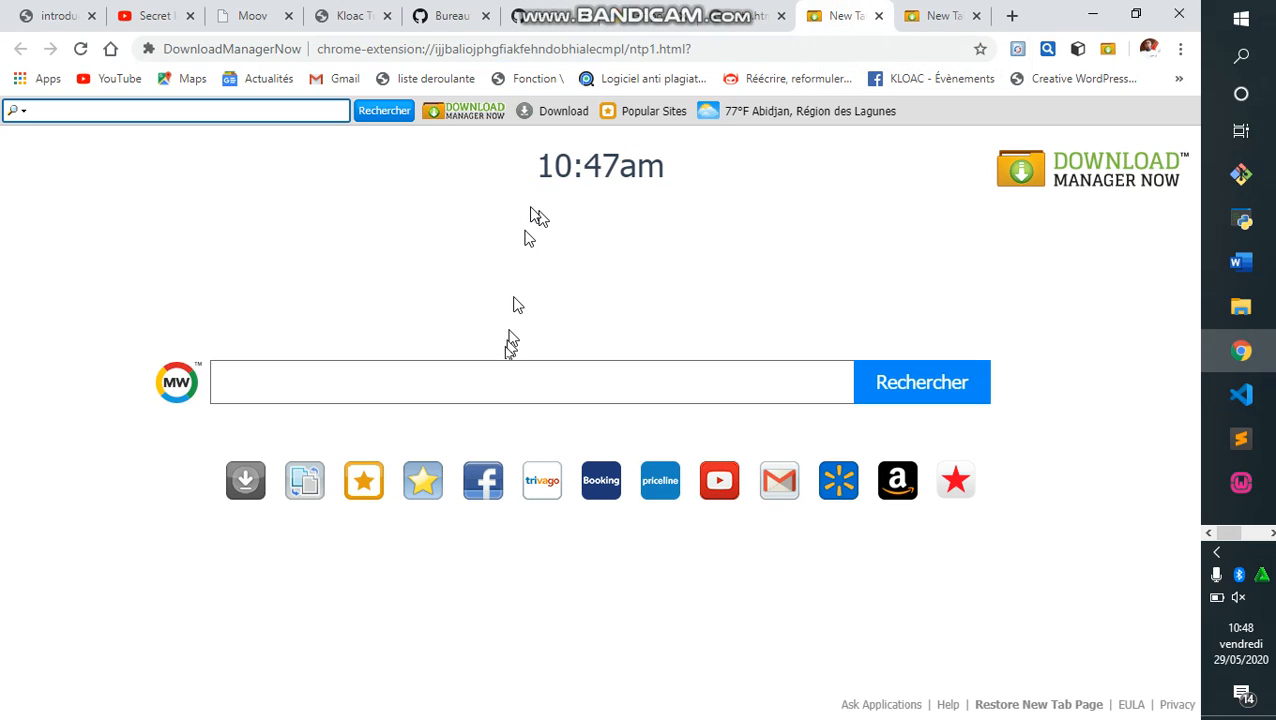
Search google.fr for 'desktop github download' and open the desktop.github.com result.
{"action": "left_click", "coordinate": [464, 48]}
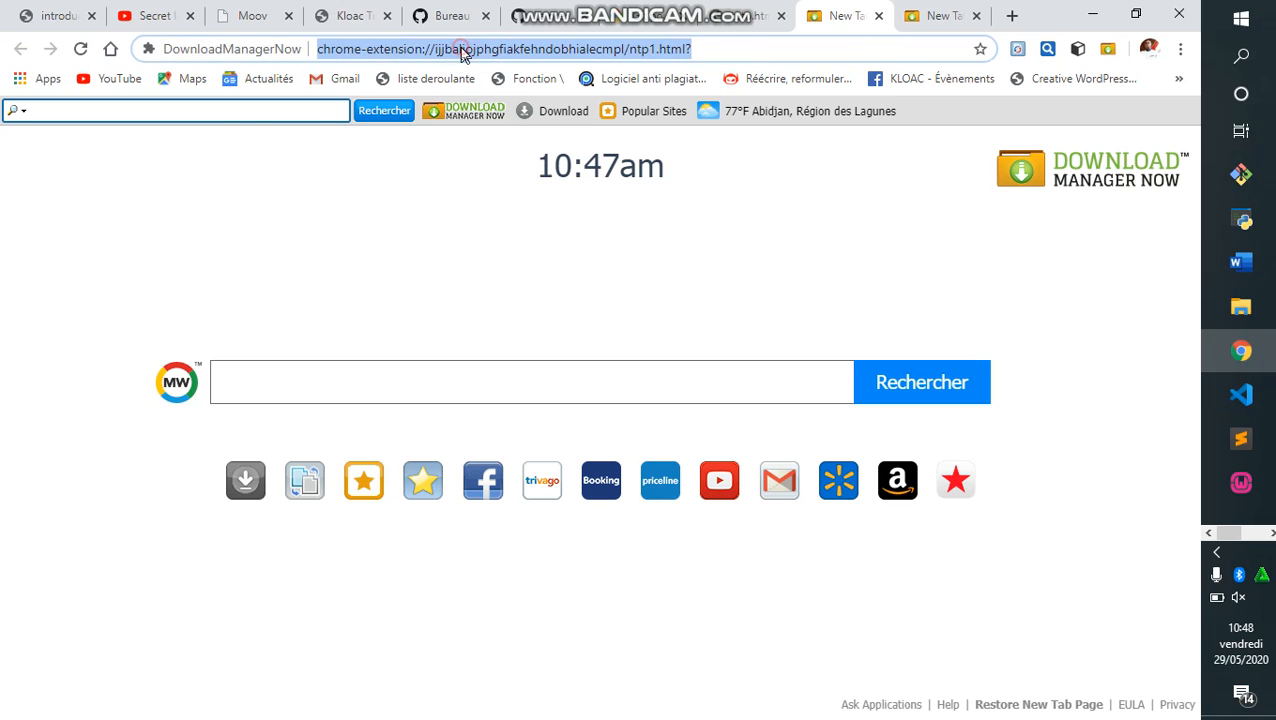
{"action": "type", "text": "google"}
{"action": "key", "text": "Return"}
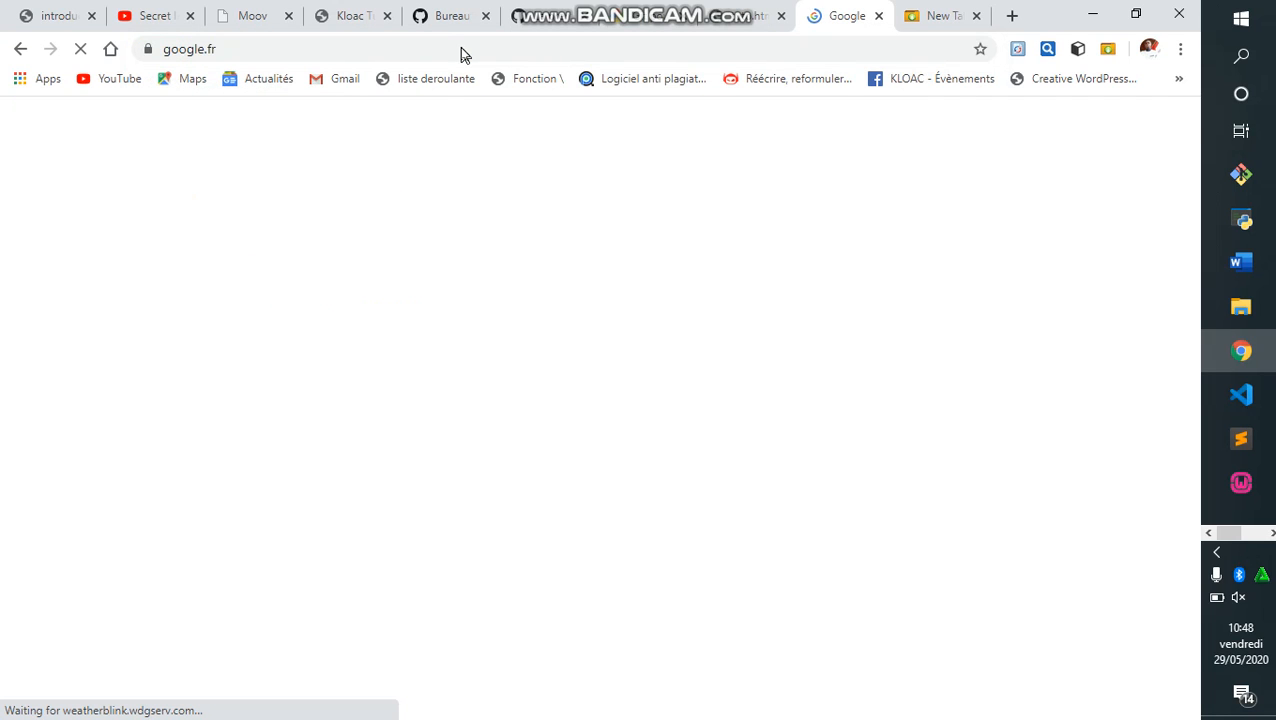
{"action": "left_click", "coordinate": [425, 362]}
{"action": "type", "text": "des"}
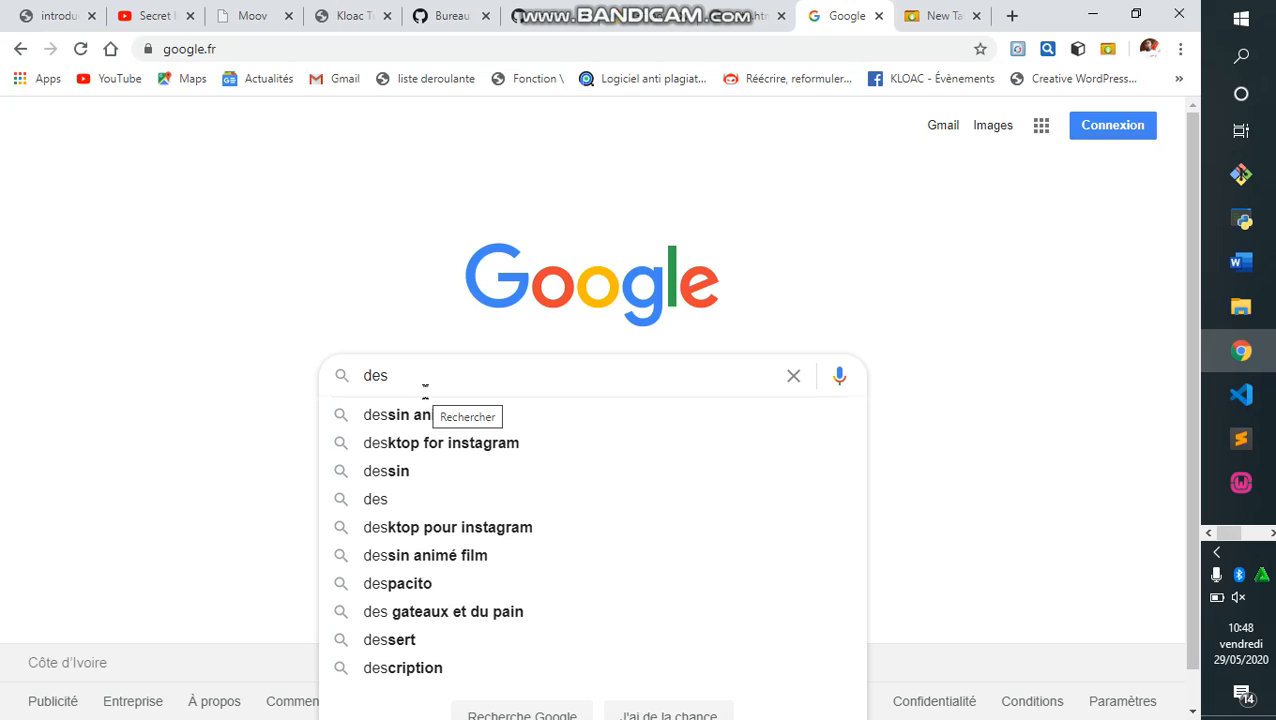
{"action": "type", "text": "ktop "}
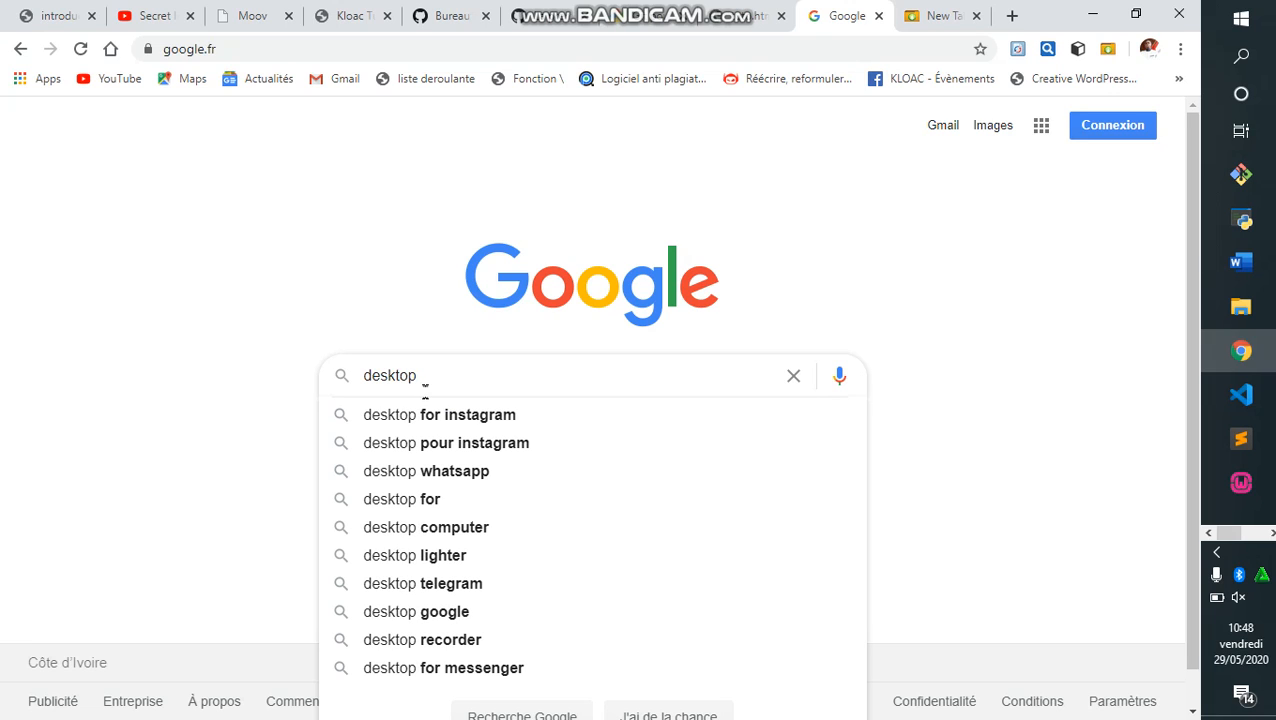
{"action": "type", "text": "gi"}
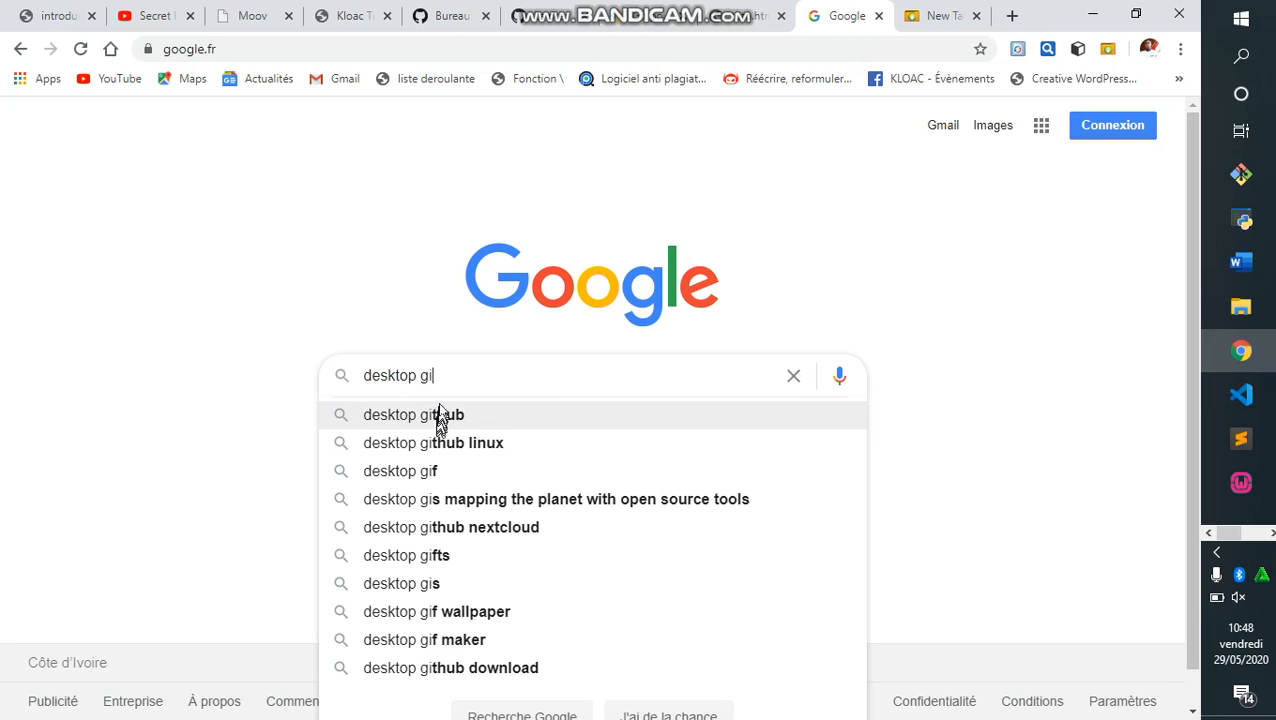
{"action": "type", "text": "thub "}
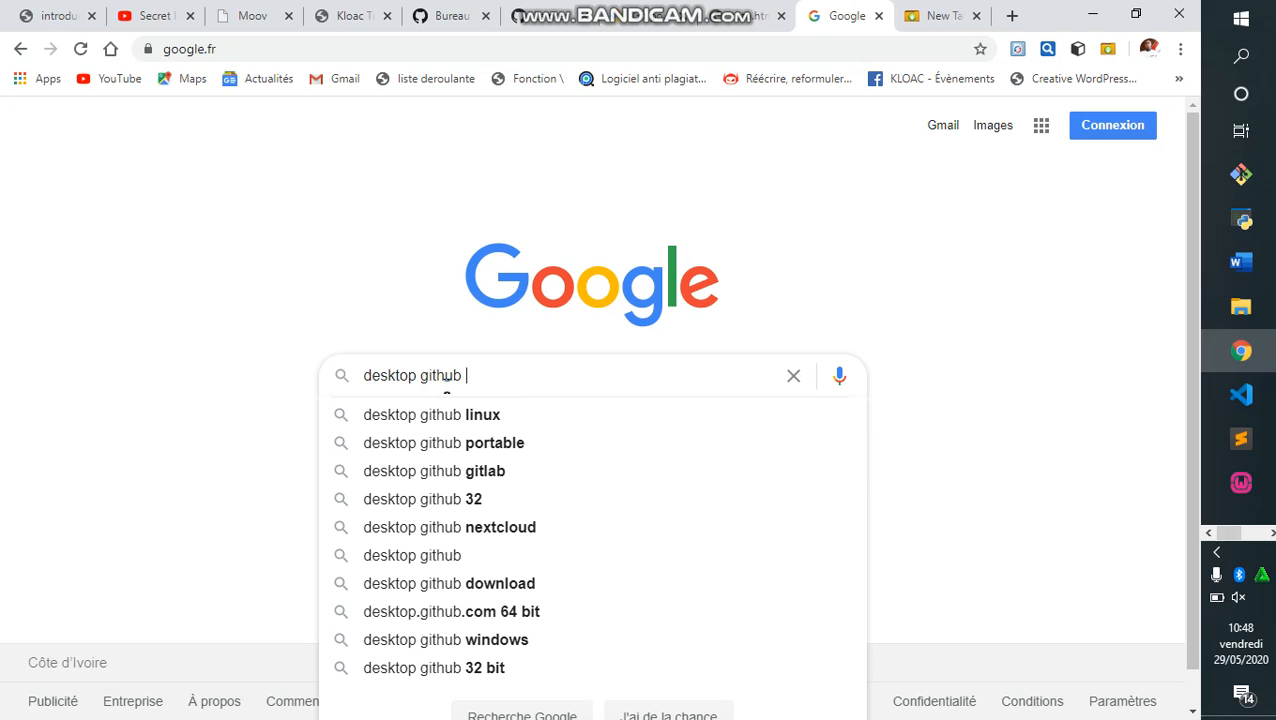
{"action": "type", "text": "do"}
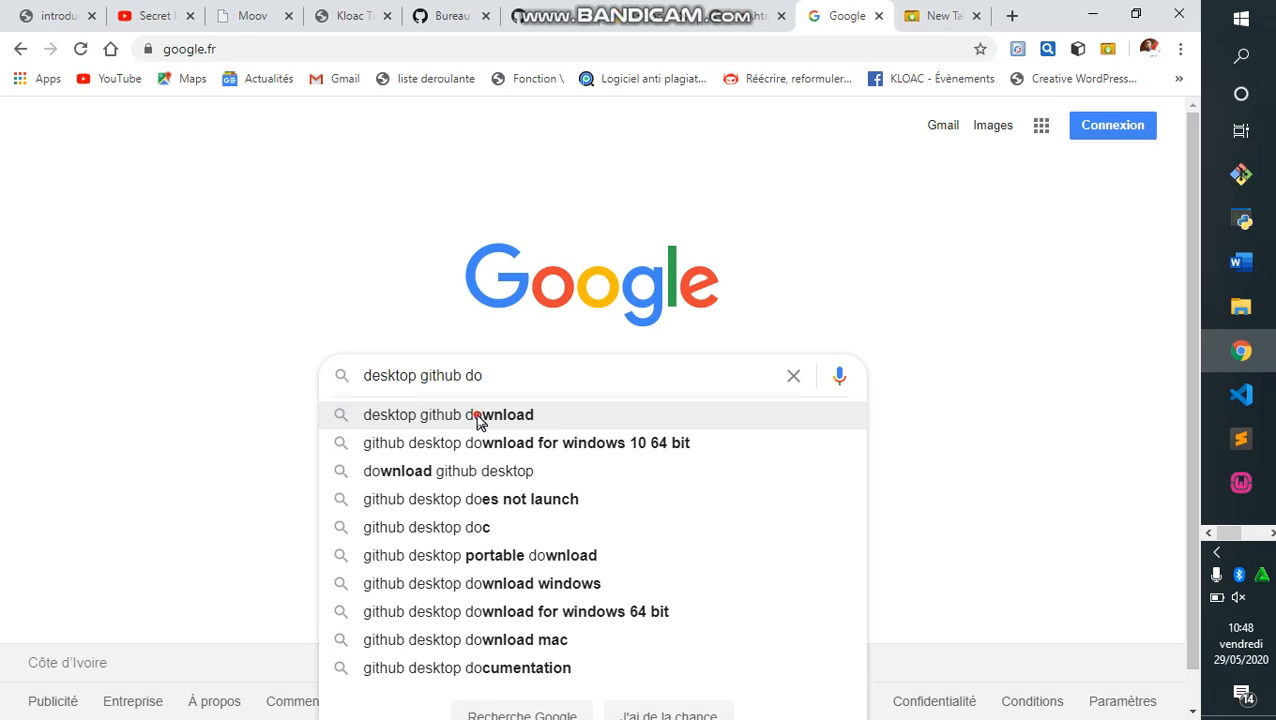
{"action": "left_click", "coordinate": [479, 418]}
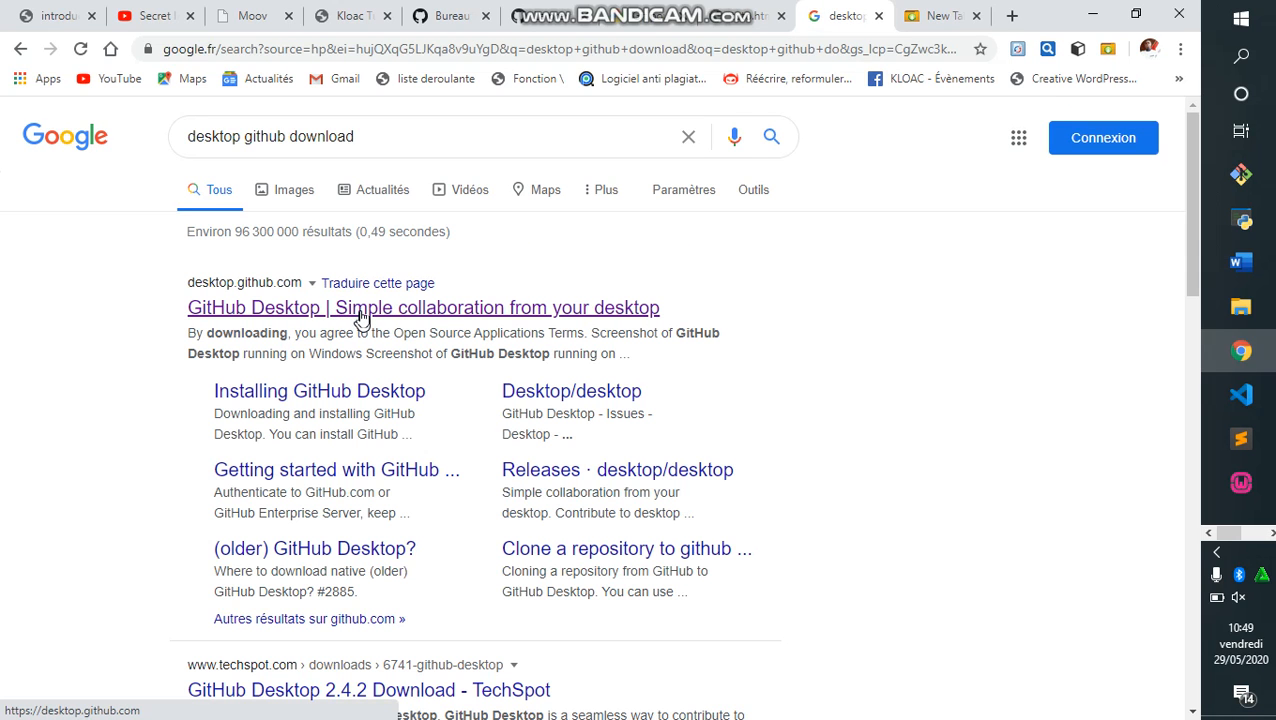
{"action": "left_click", "coordinate": [362, 310]}
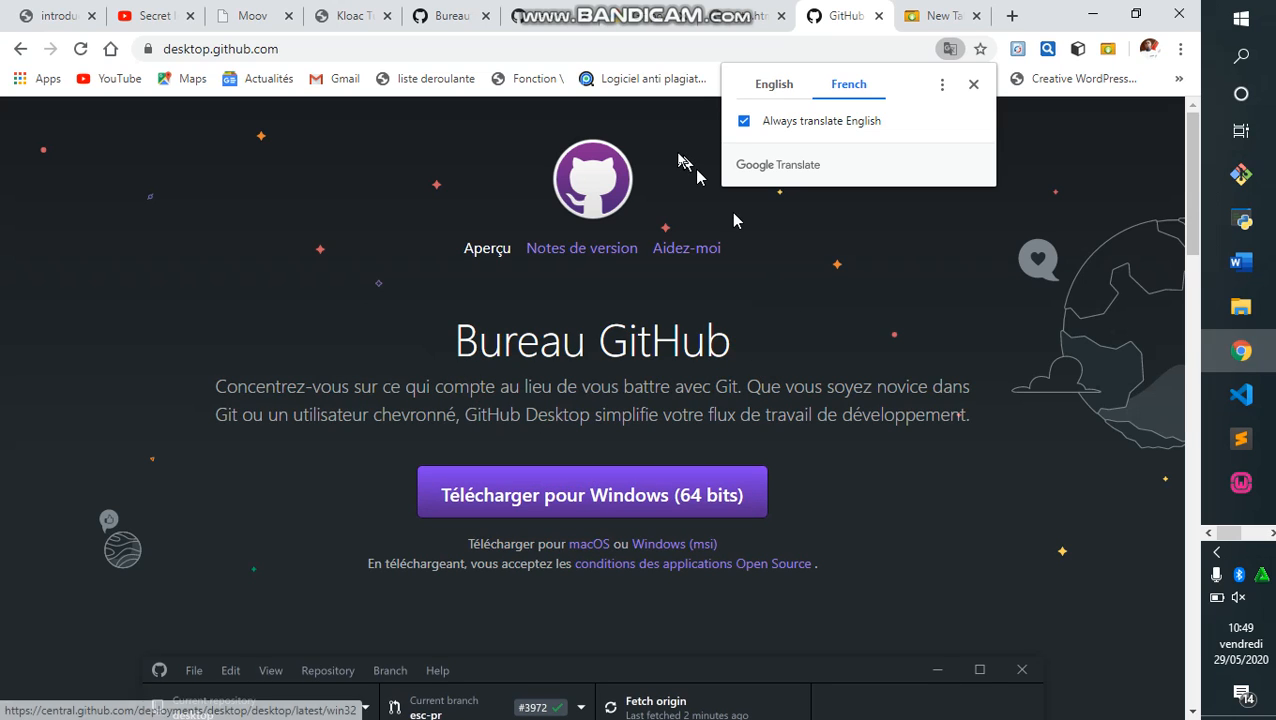
Close the Google Translate popup, scroll the GitHub Desktop page, and open Windows search.
{"action": "left_click", "coordinate": [970, 84]}
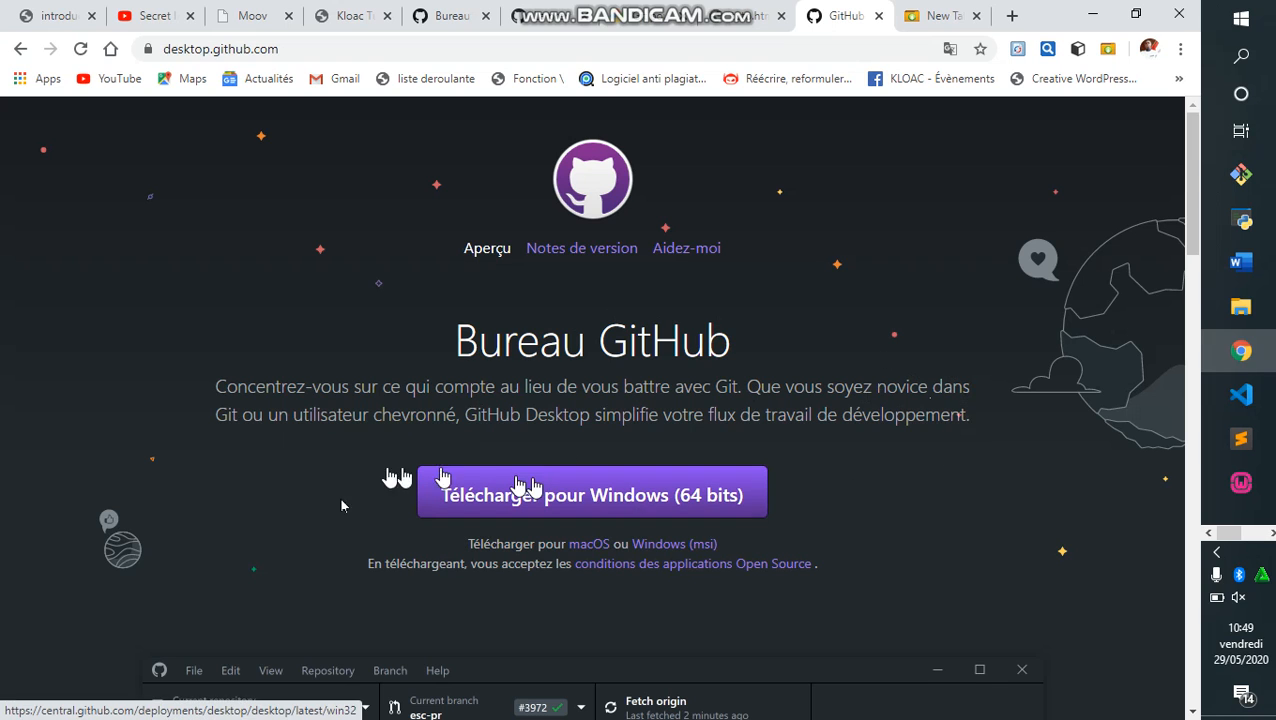
{"action": "left_click", "coordinate": [838, 492]}
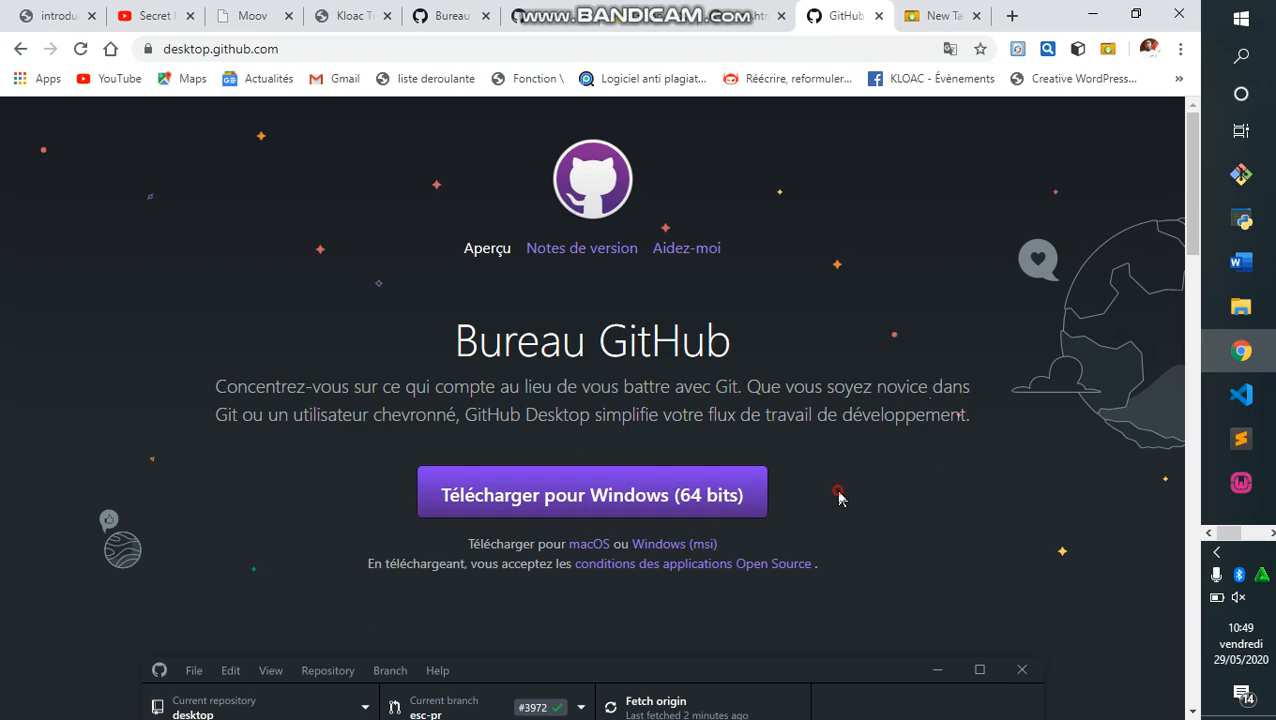
{"action": "scroll", "coordinate": [838, 498], "scroll_direction": "down", "scroll_amount": 1}
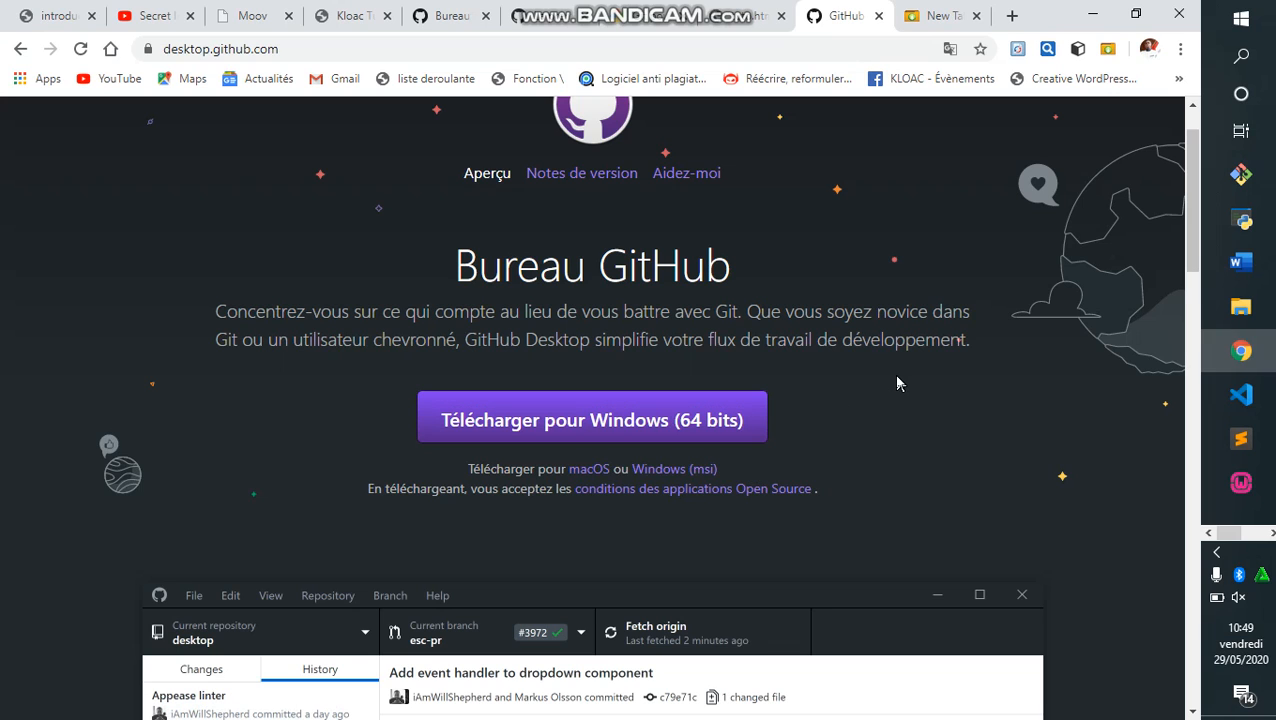
{"action": "key", "text": "super+s"}
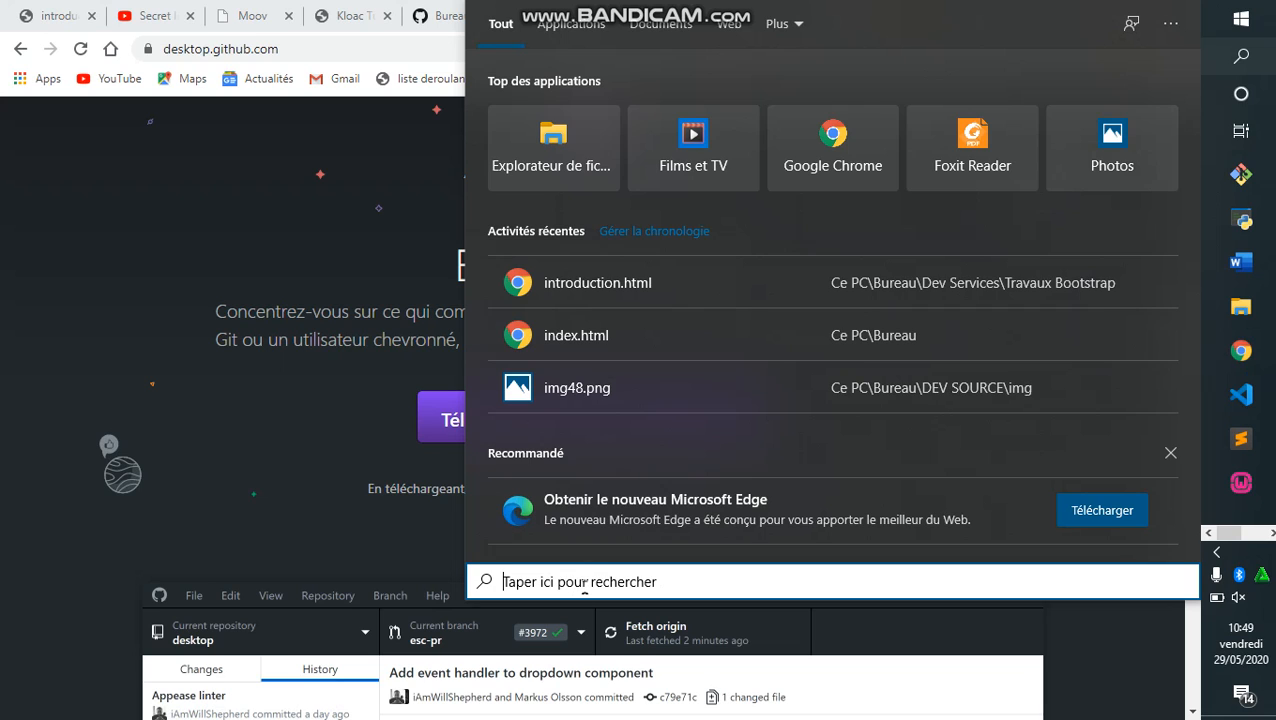
Search Windows for 'git' and launch GitHub Desktop from the results.
{"action": "type", "text": "gi"}
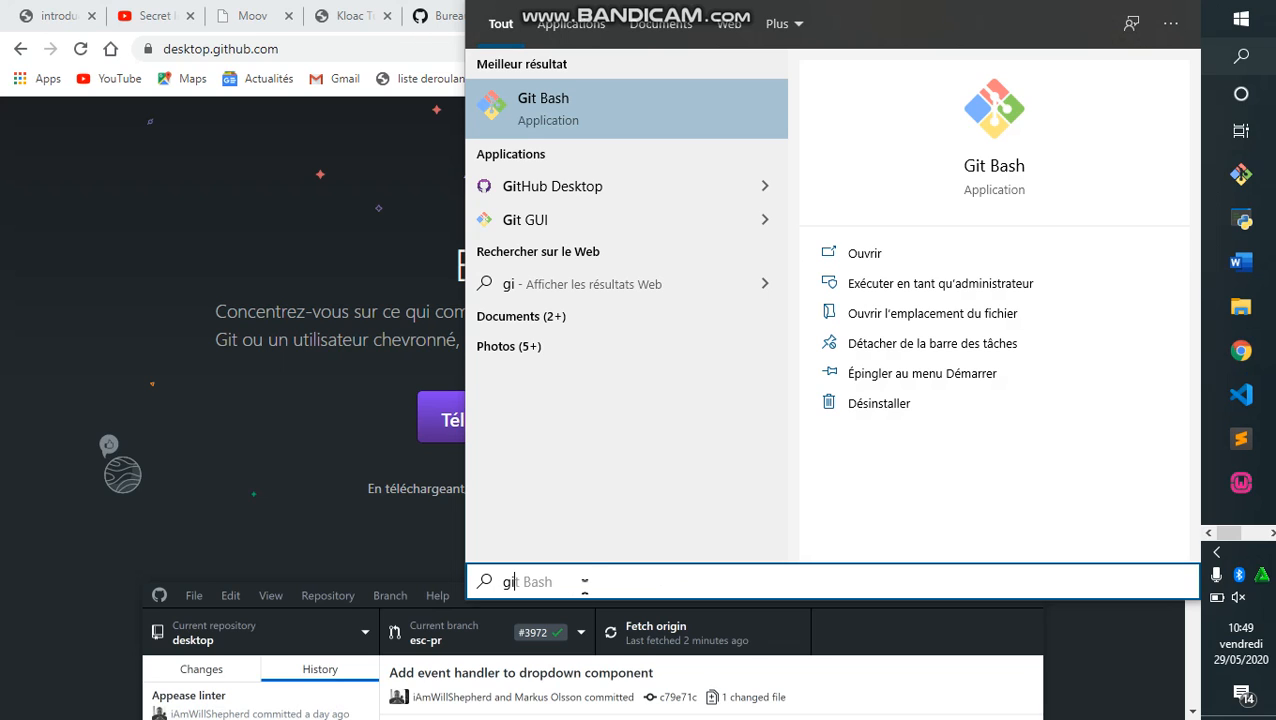
{"action": "key", "text": "BackSpace"}
{"action": "key", "text": "BackSpace"}
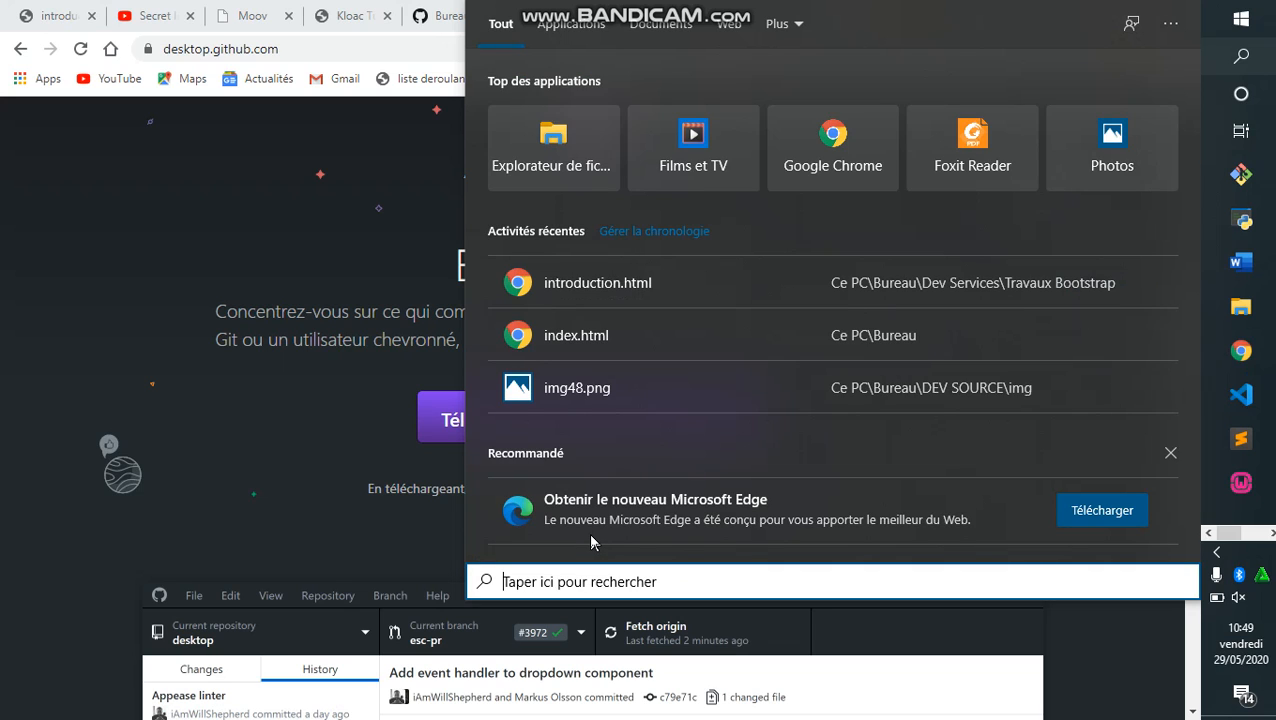
{"action": "type", "text": "de"}
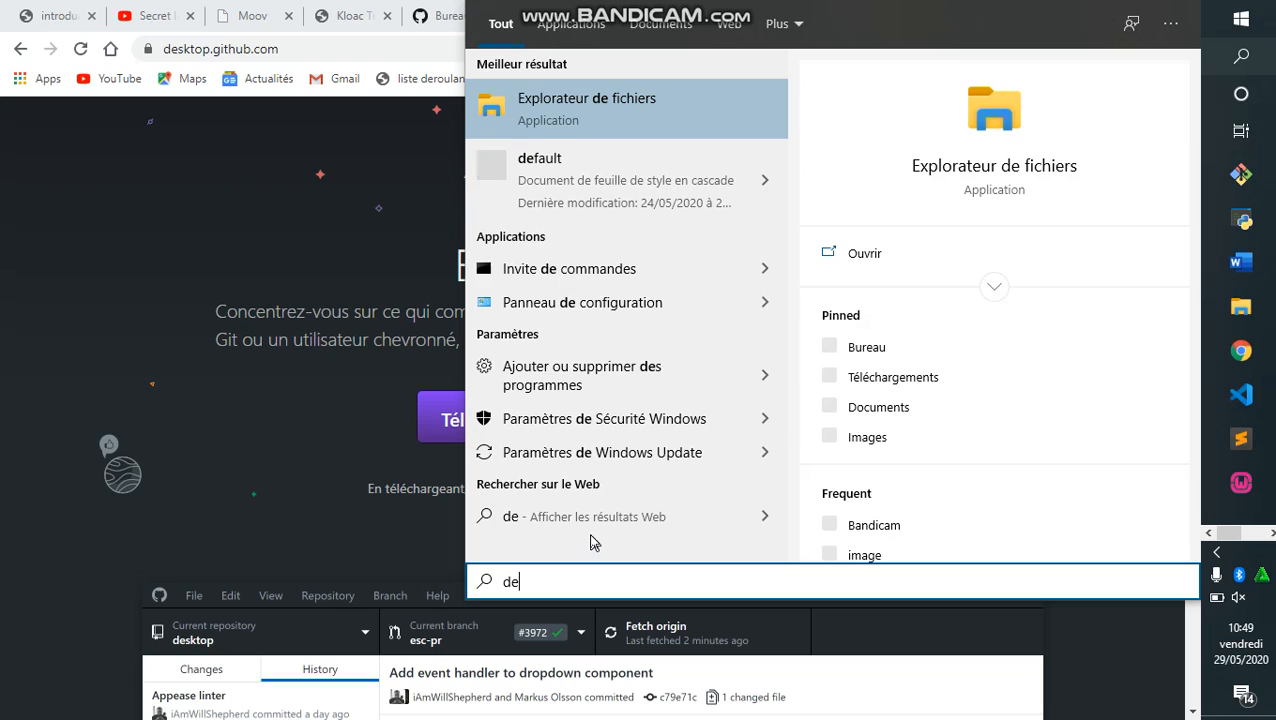
{"action": "key", "text": "BackSpace"}
{"action": "key", "text": "BackSpace"}
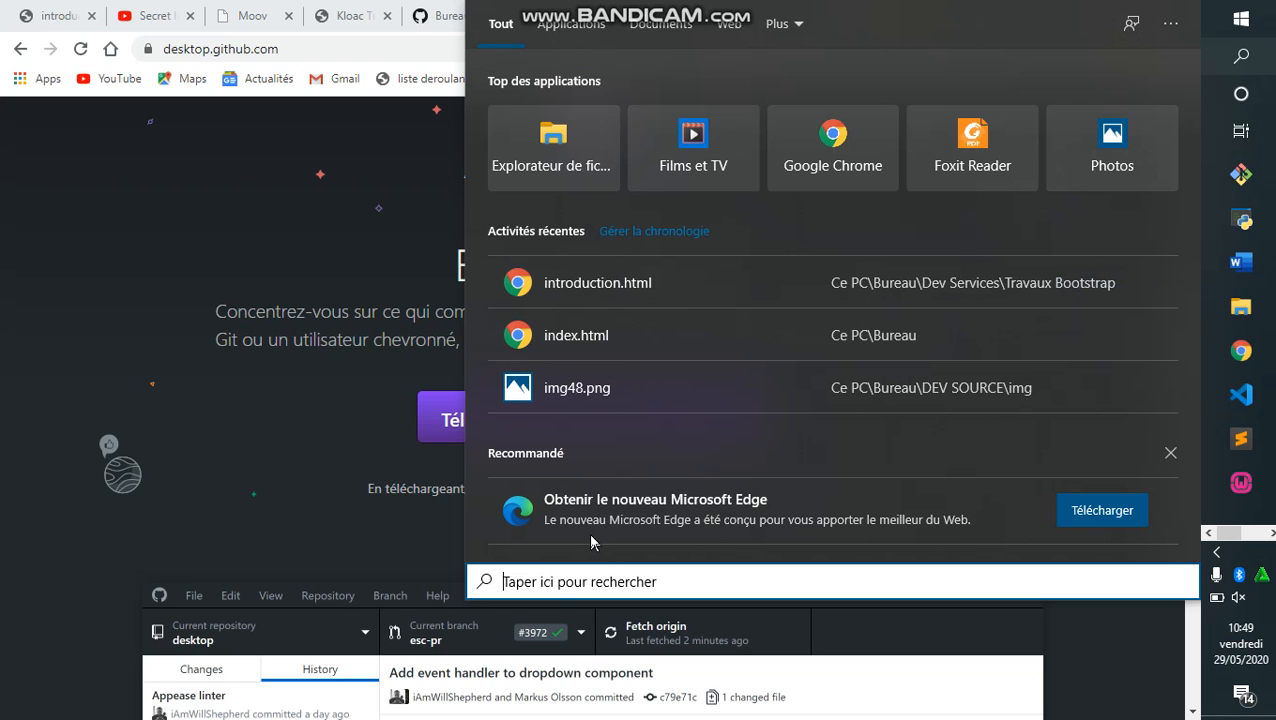
{"action": "type", "text": "git"}
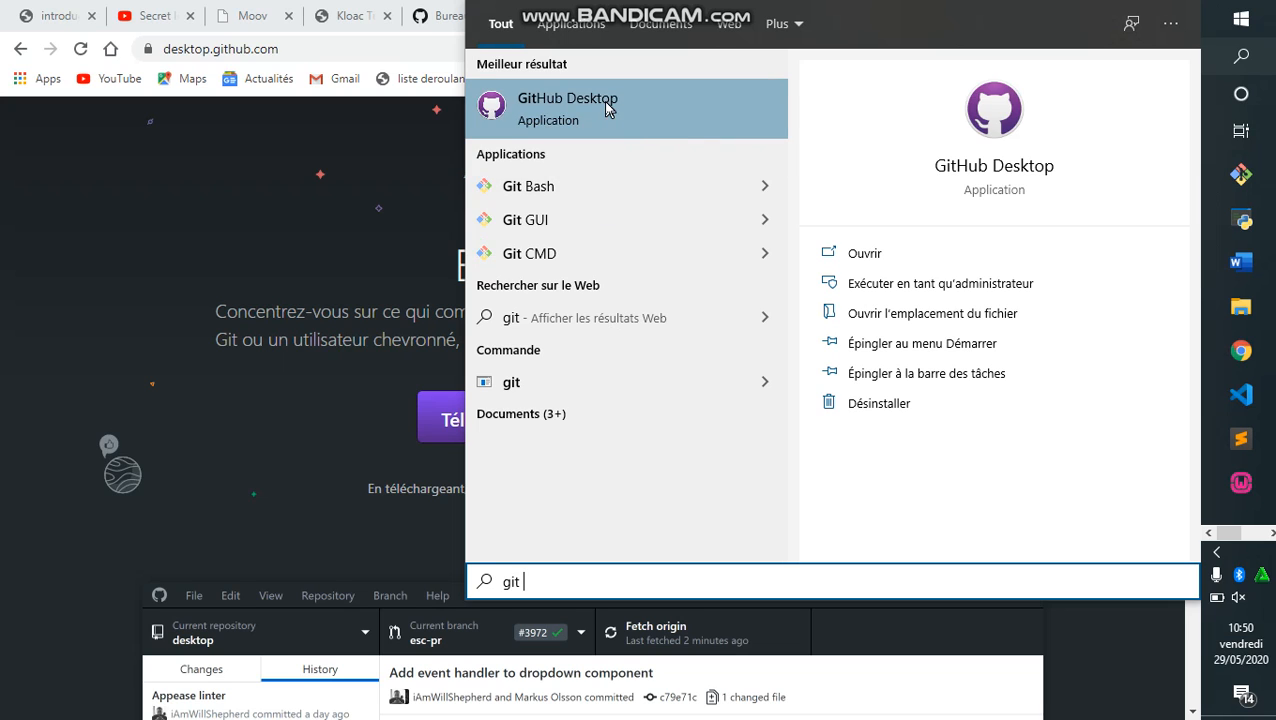
{"action": "left_click", "coordinate": [896, 260]}
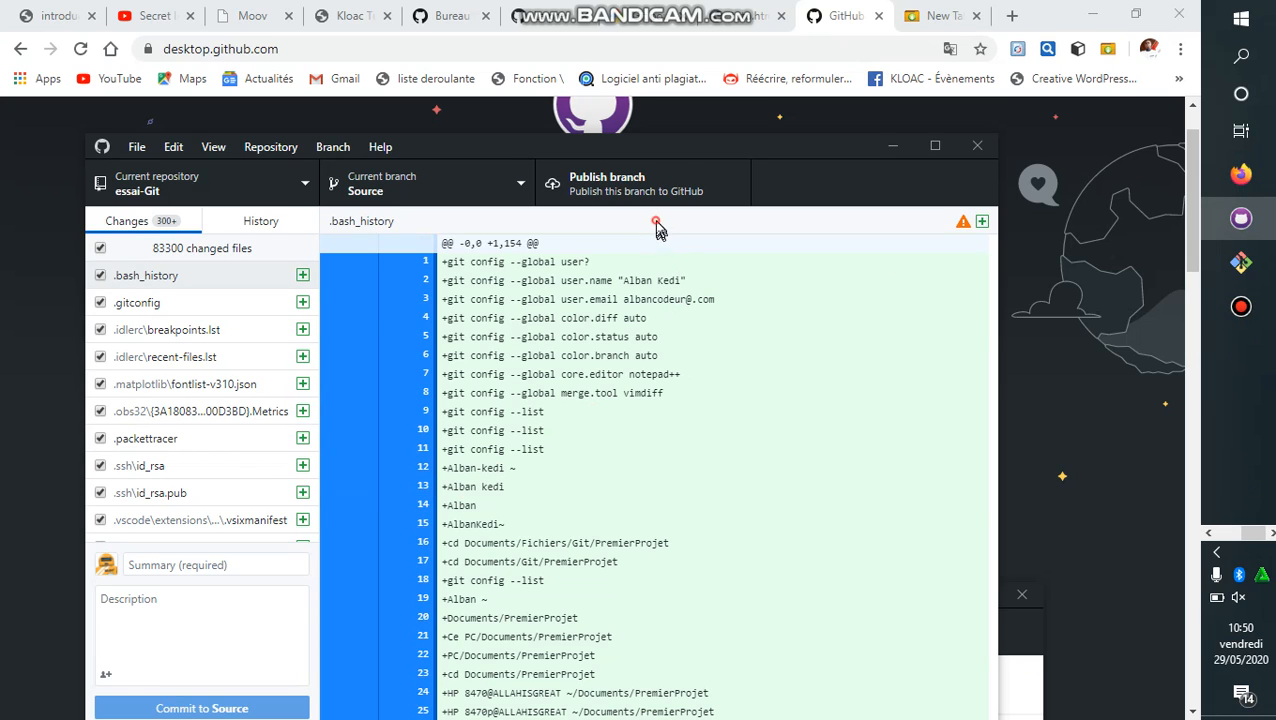
Scroll through GitHub Desktop, then return to the gitforwindows.org tab offering version 2.26.2.
{"action": "left_click", "coordinate": [596, 216]}
{"action": "scroll", "coordinate": [574, 488], "scroll_direction": "down", "scroll_amount": 5}
{"action": "scroll", "coordinate": [574, 488], "scroll_direction": "down", "scroll_amount": 10}
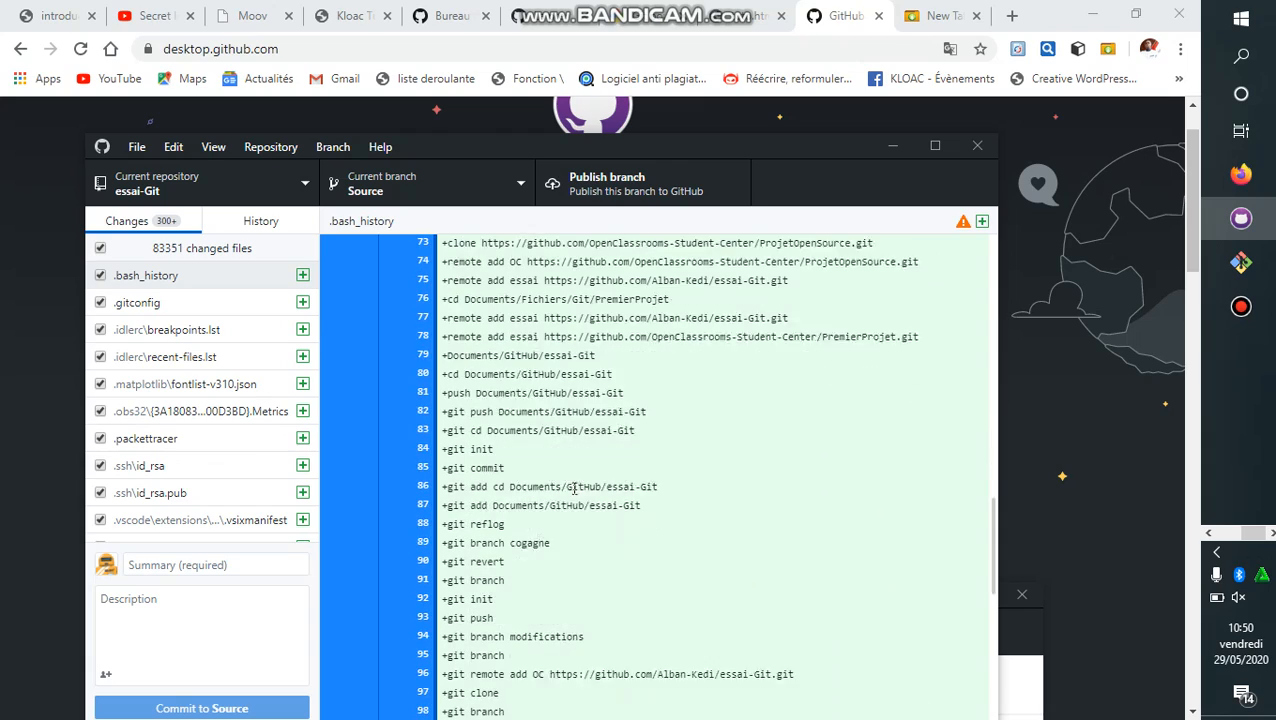
{"action": "scroll", "coordinate": [574, 488], "scroll_direction": "up", "scroll_amount": 5}
{"action": "scroll", "coordinate": [574, 488], "scroll_direction": "up", "scroll_amount": 8}
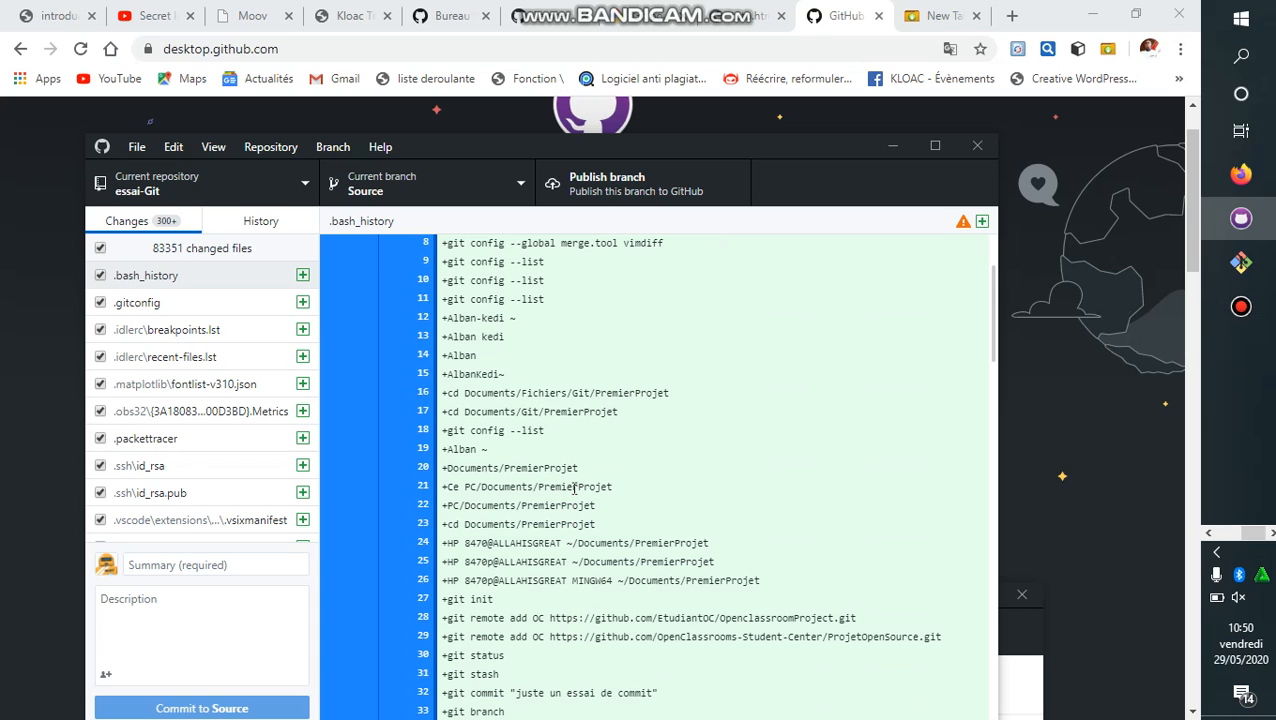
{"action": "scroll", "coordinate": [574, 488], "scroll_direction": "up", "scroll_amount": 2}
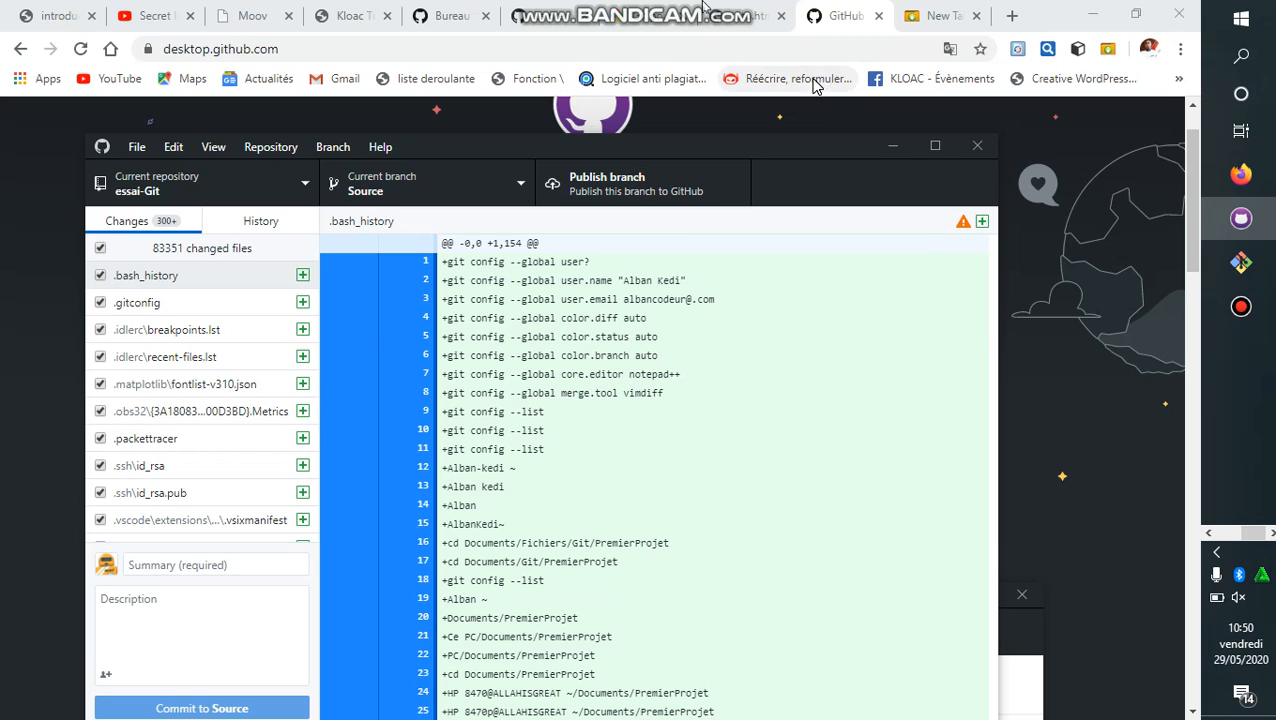
{"action": "mouse_move", "coordinate": [636, 8]}
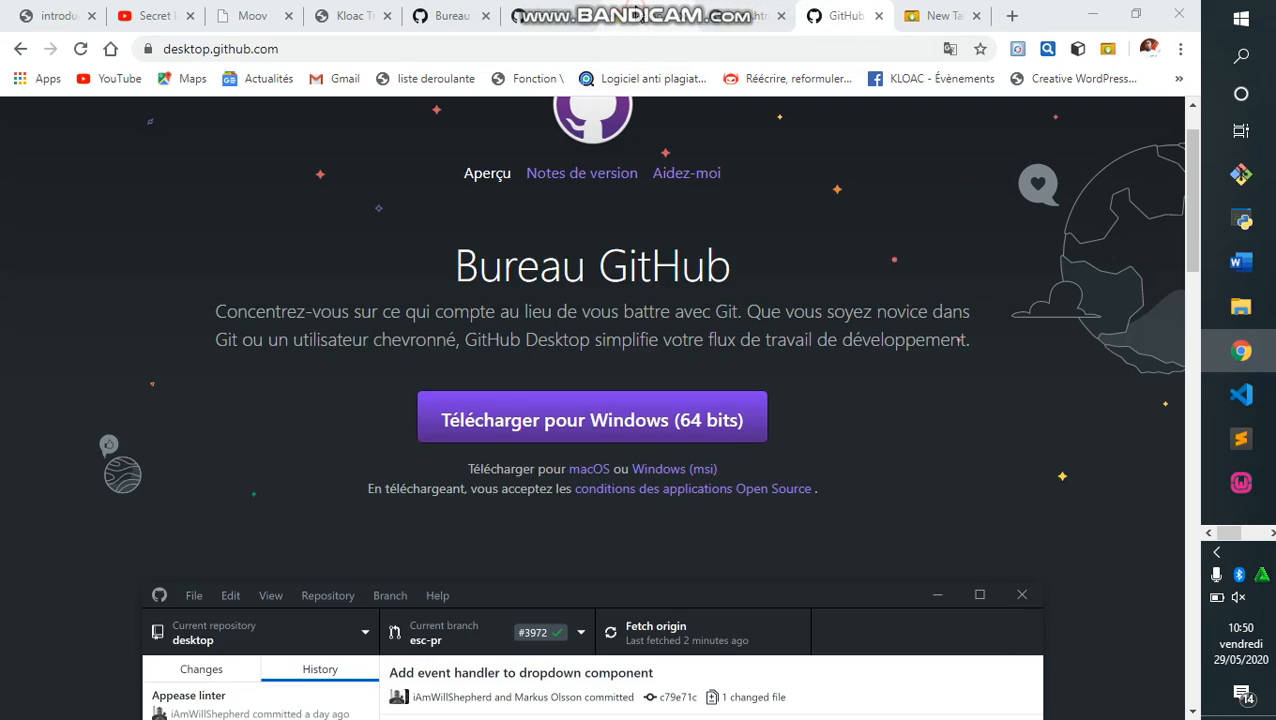
{"action": "left_click", "coordinate": [636, 15]}
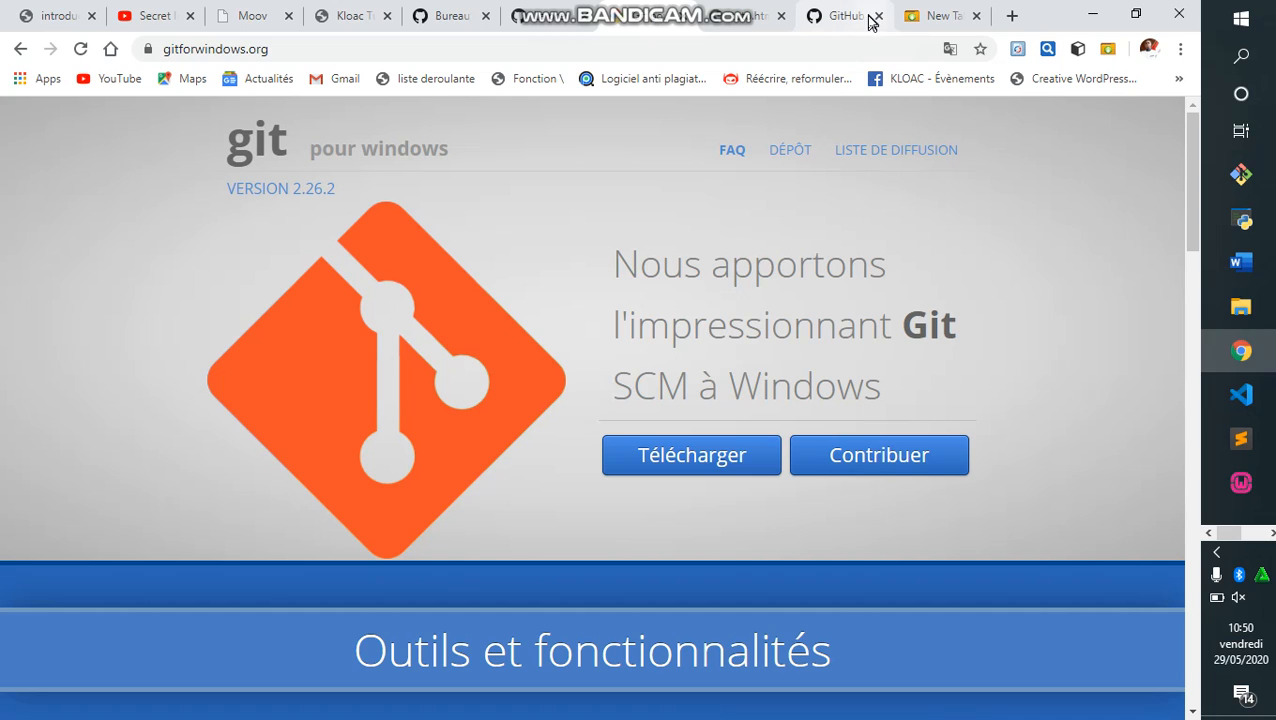
Load google.fr in the new tab and search for 'git bash'.
{"action": "left_click", "coordinate": [920, 20]}
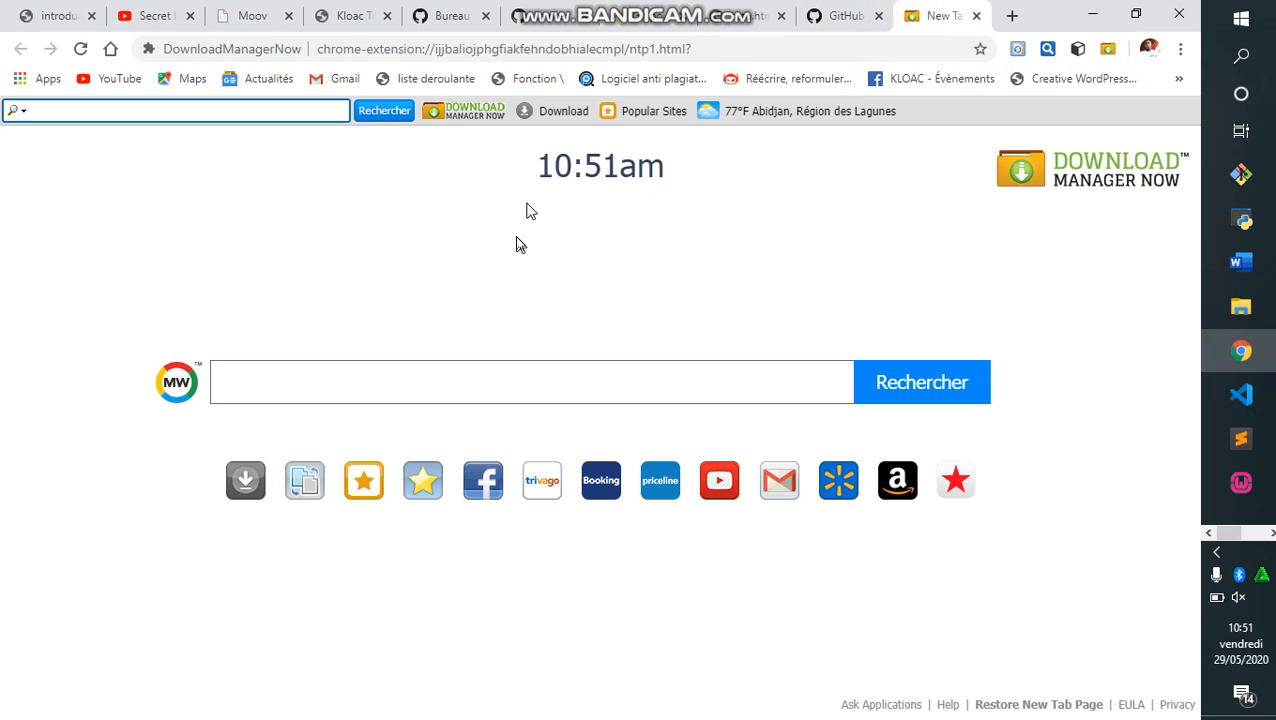
{"action": "left_click", "coordinate": [594, 48]}
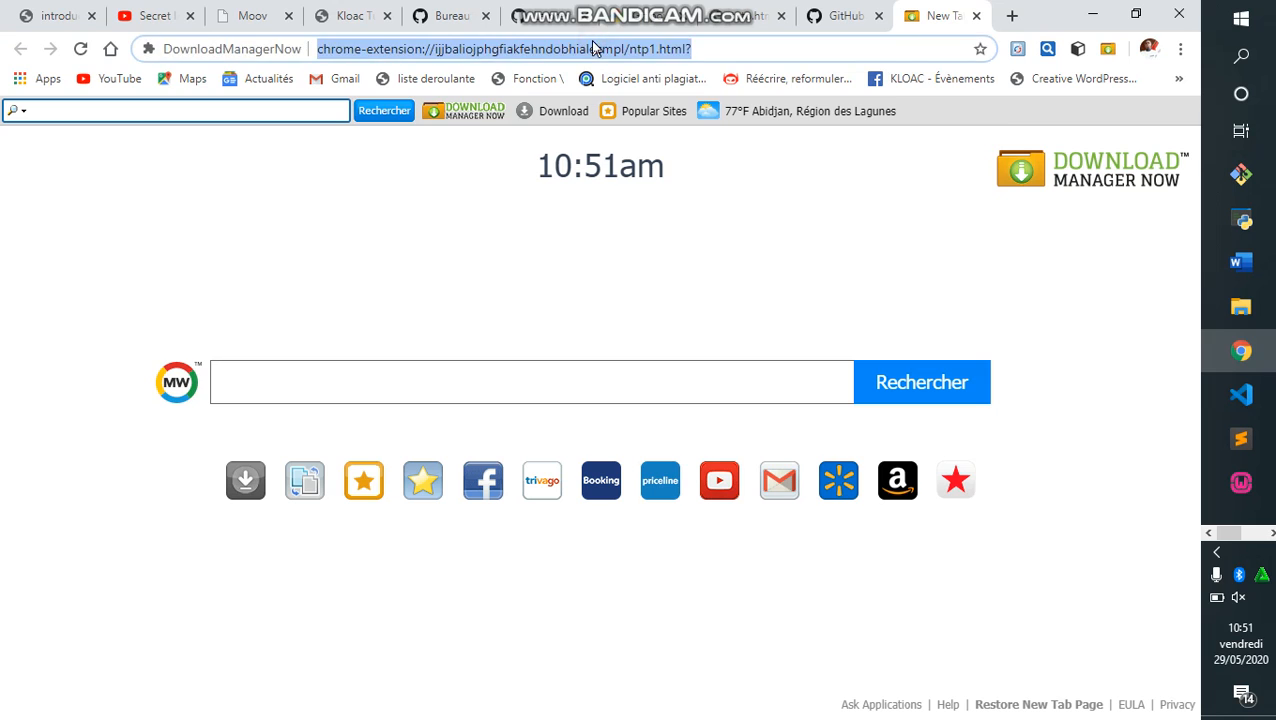
{"action": "type", "text": "gog"}
{"action": "key", "text": "BackSpace"}
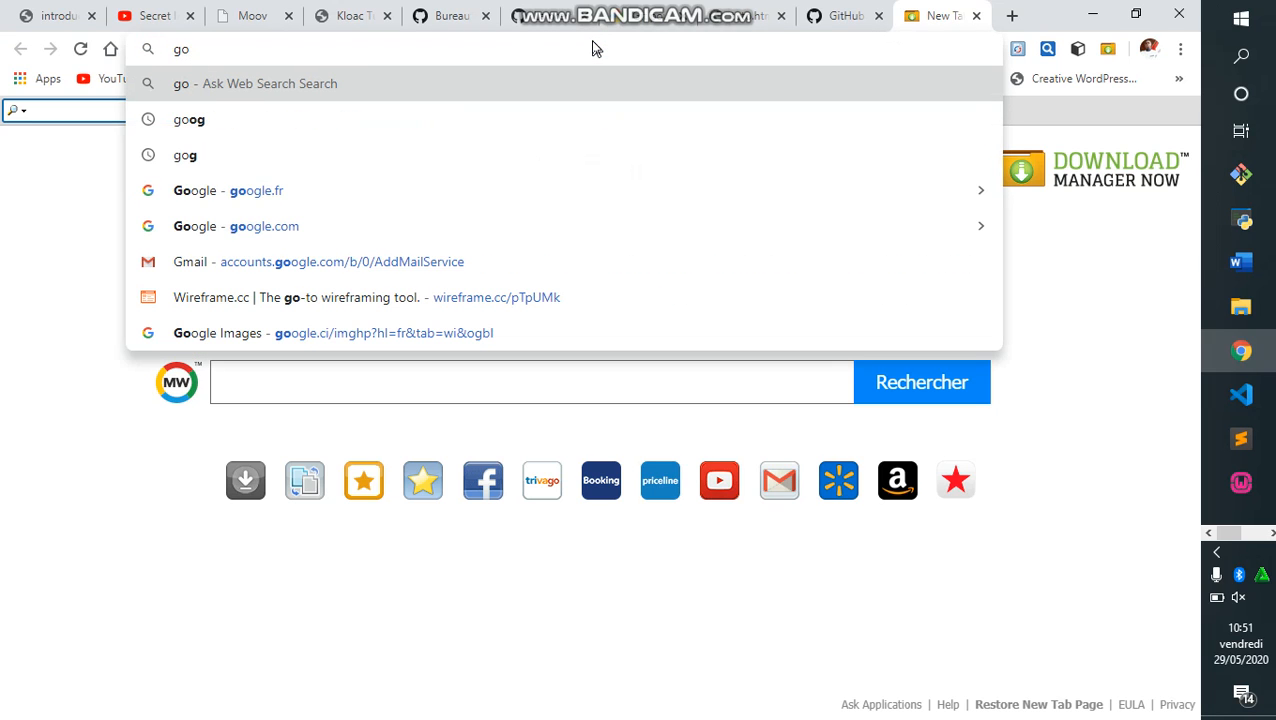
{"action": "type", "text": "ogle.fr"}
{"action": "key", "text": "Return"}
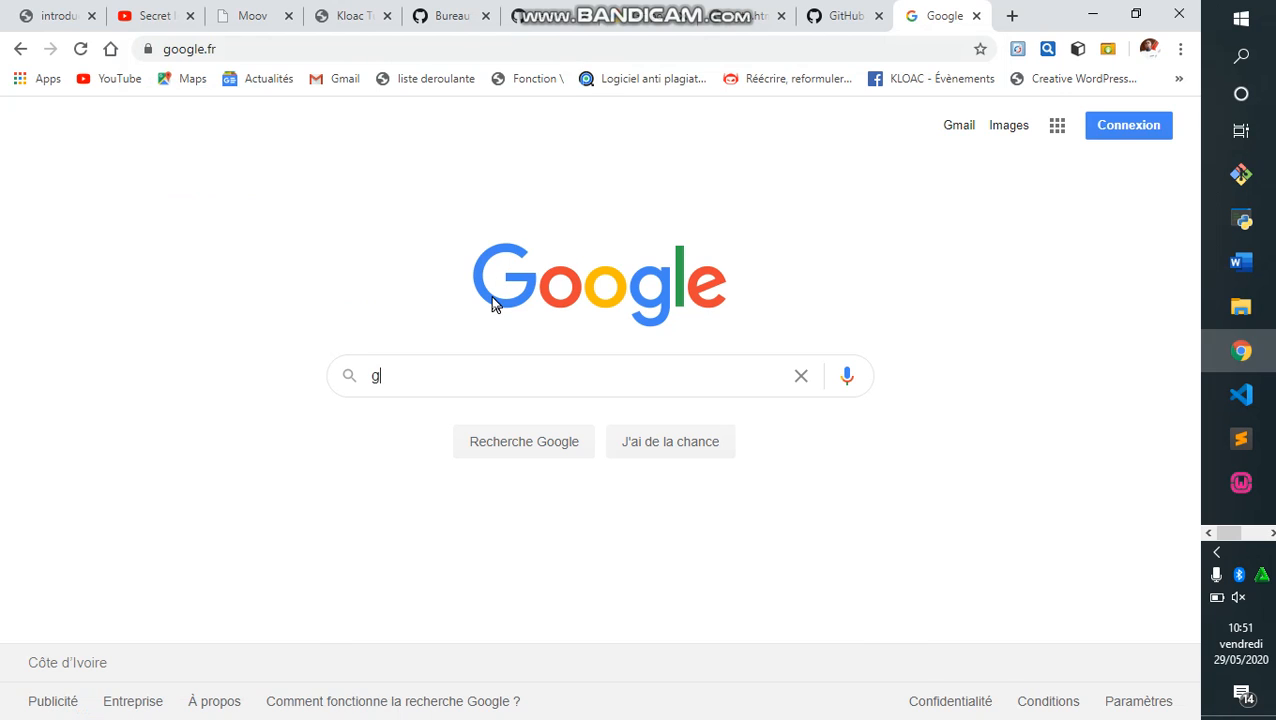
{"action": "type", "text": "git "}
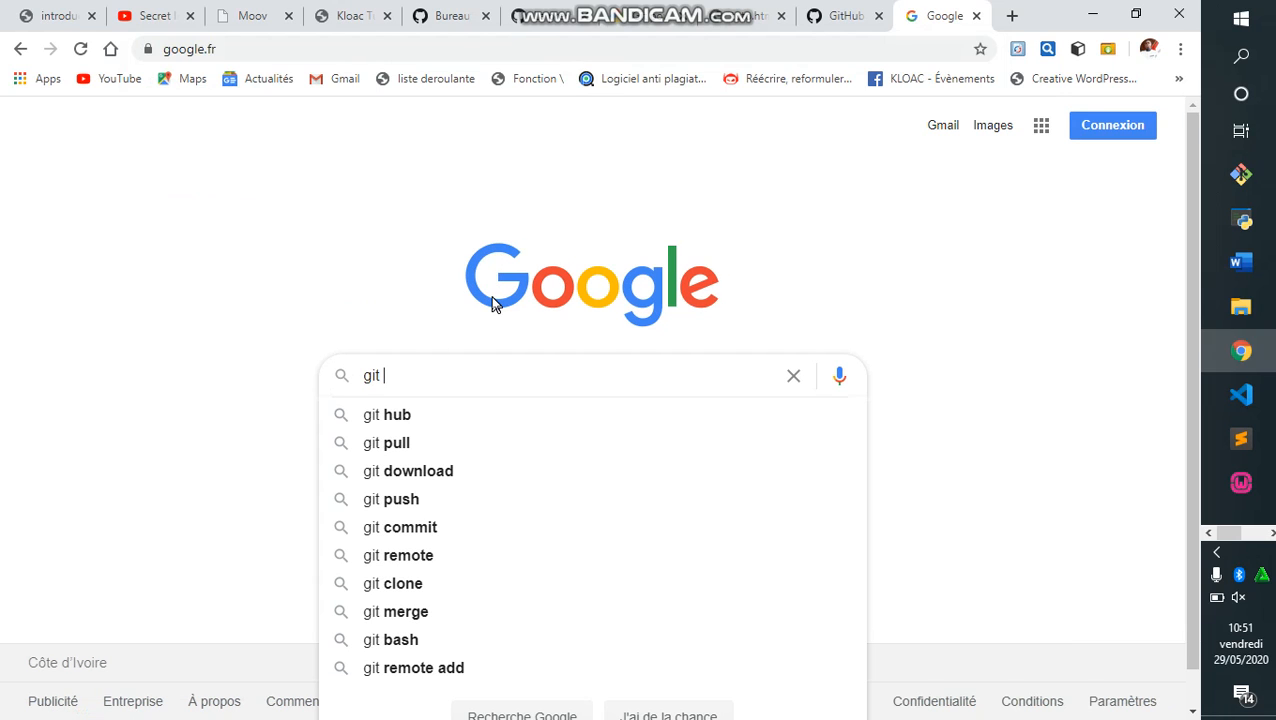
{"action": "type", "text": "bash"}
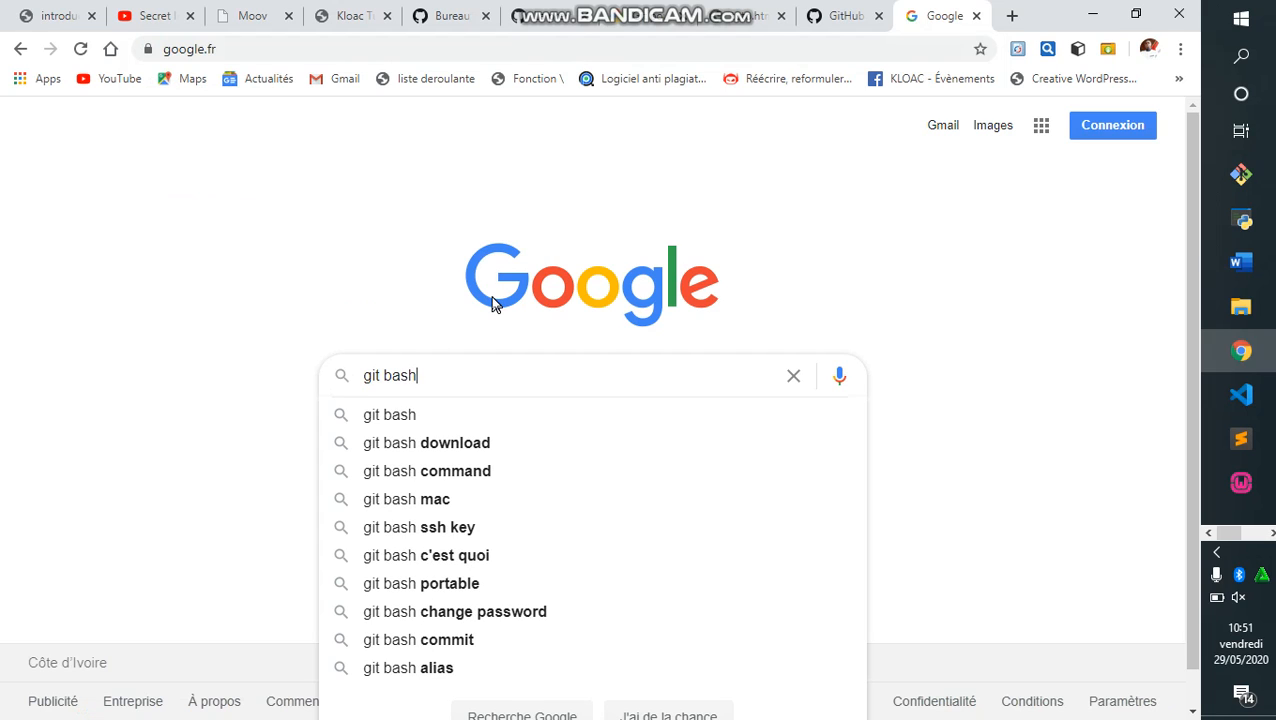
{"action": "key", "text": "Return"}
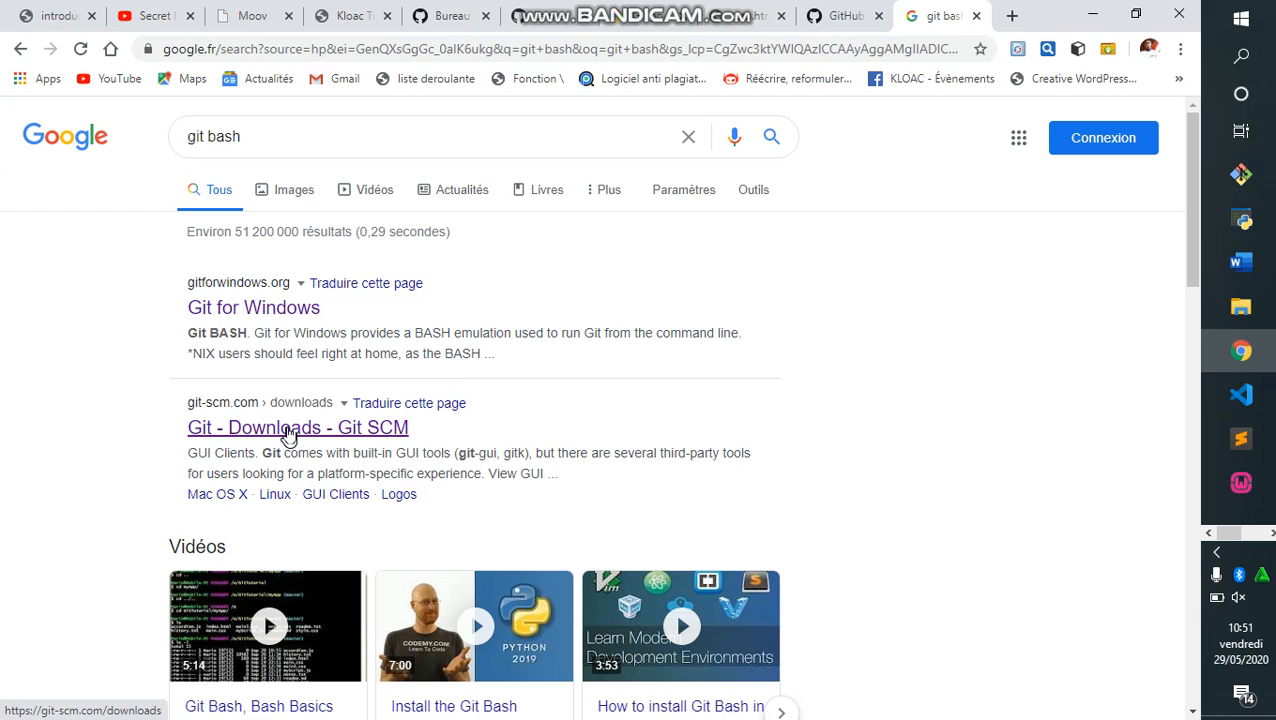
Open the Git - Downloads result, dismiss the translation offer, and go to gitforwindows.org.
{"action": "left_click", "coordinate": [288, 432]}
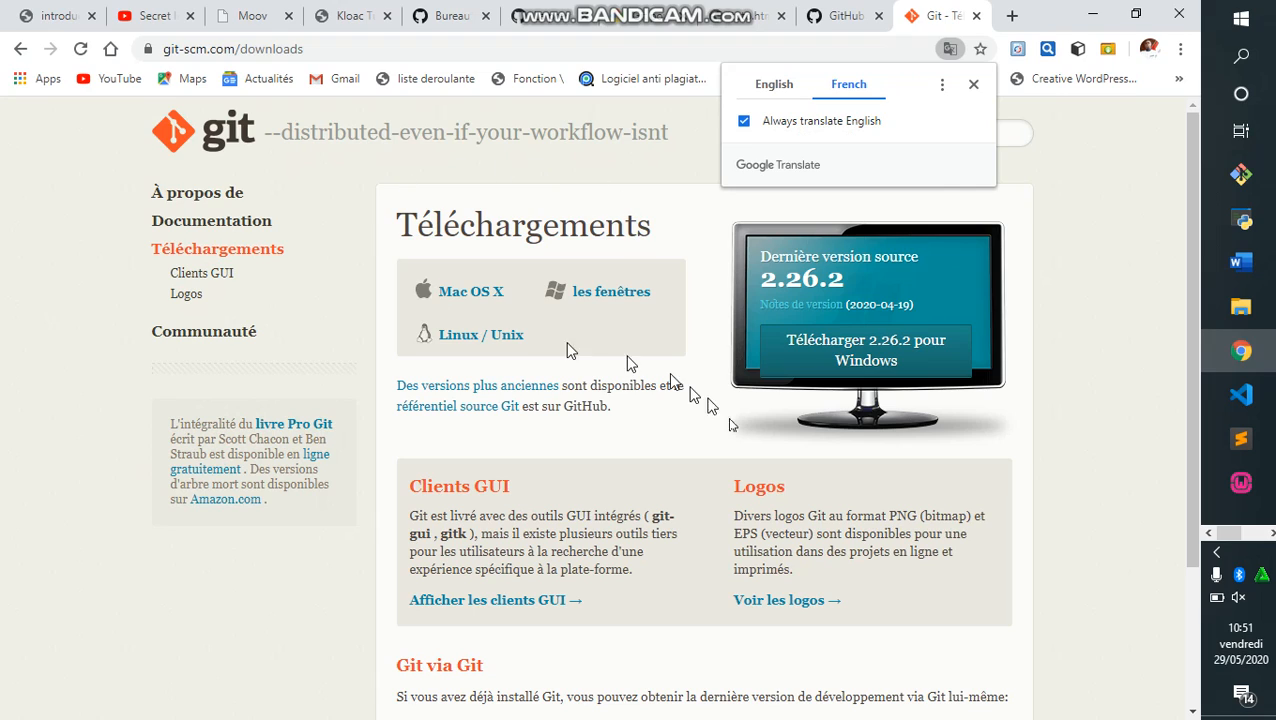
{"action": "left_click", "coordinate": [973, 85]}
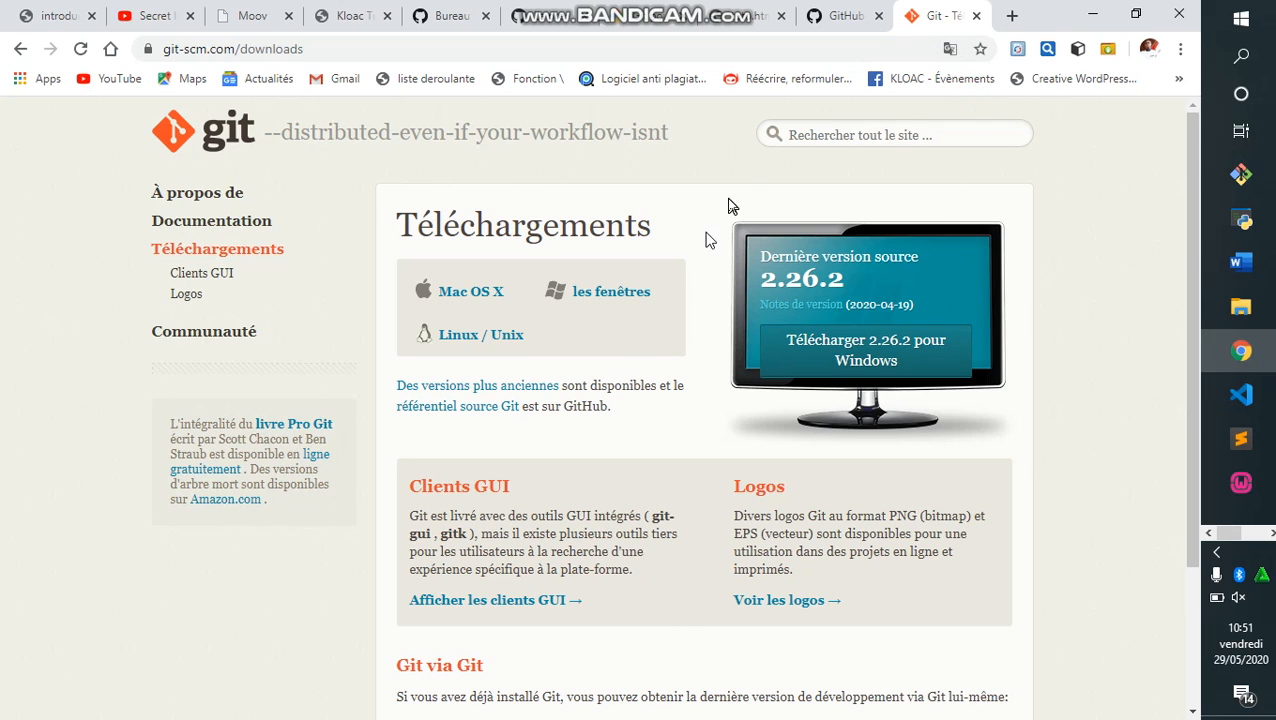
{"action": "left_click", "coordinate": [300, 48]}
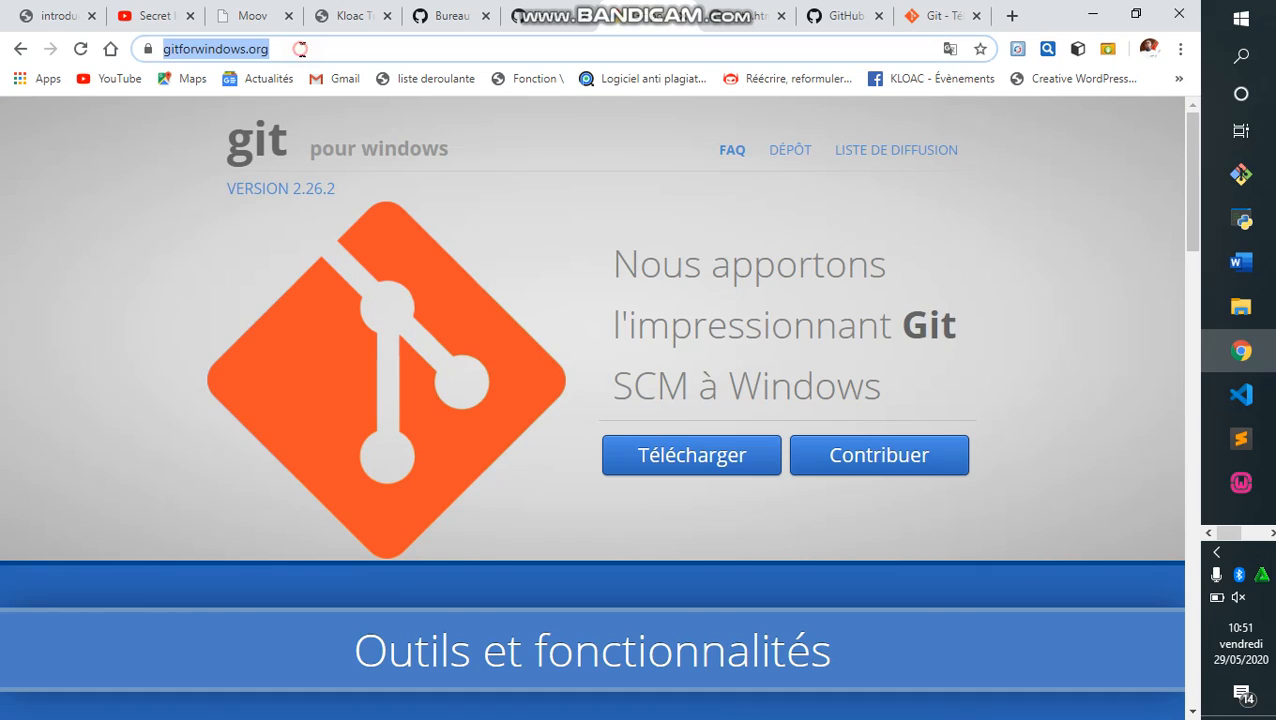
{"action": "left_click", "coordinate": [302, 48]}
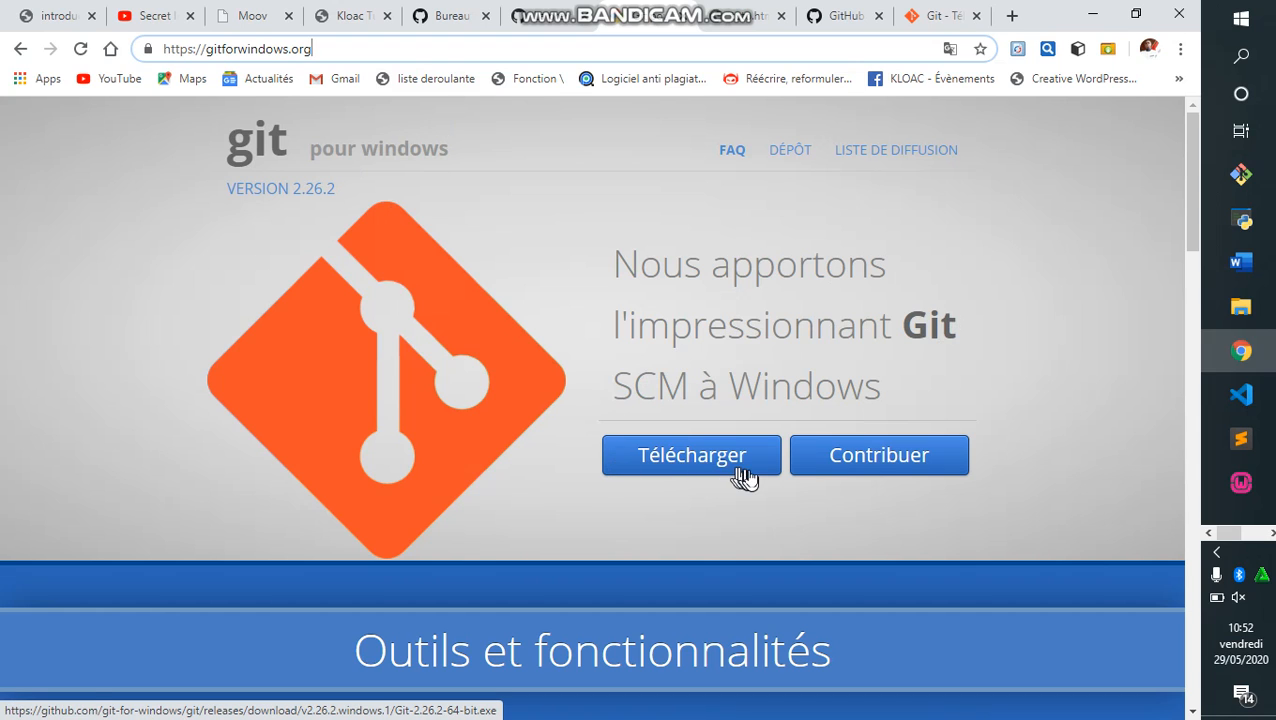
Search Windows for 'git' and launch the Git Bash terminal.
{"action": "left_click", "coordinate": [1241, 57]}
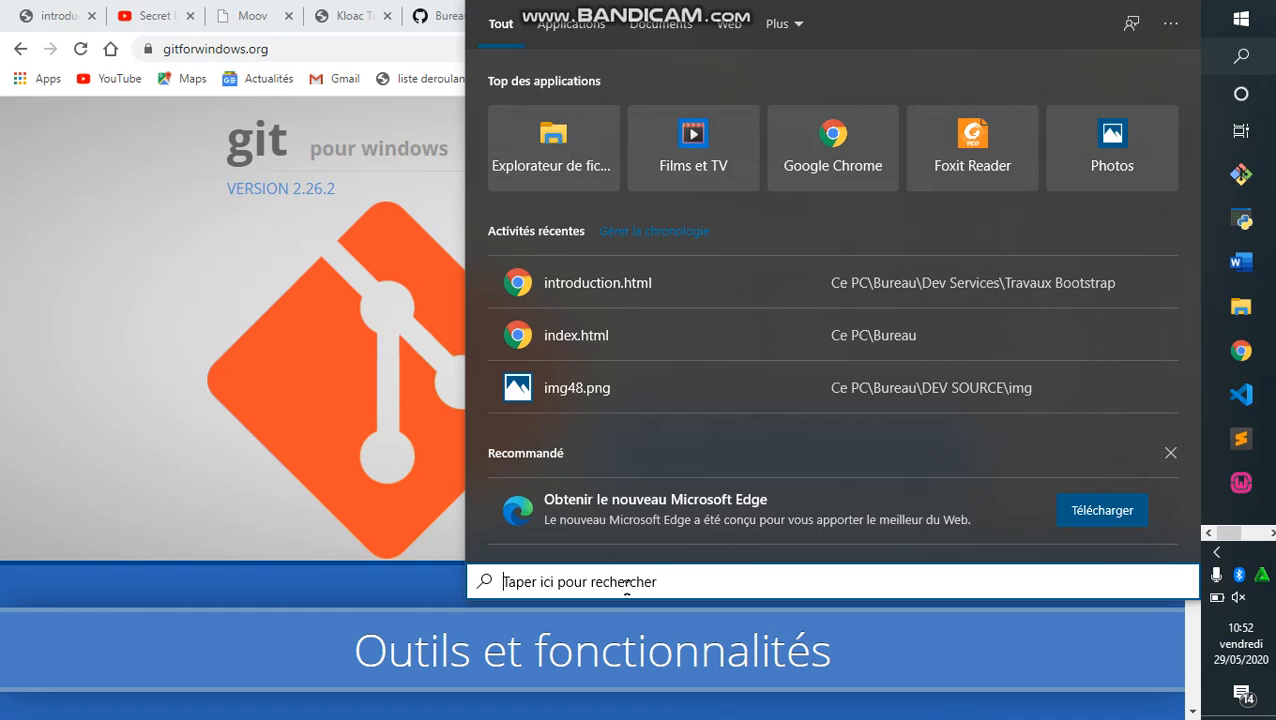
{"action": "type", "text": "git"}
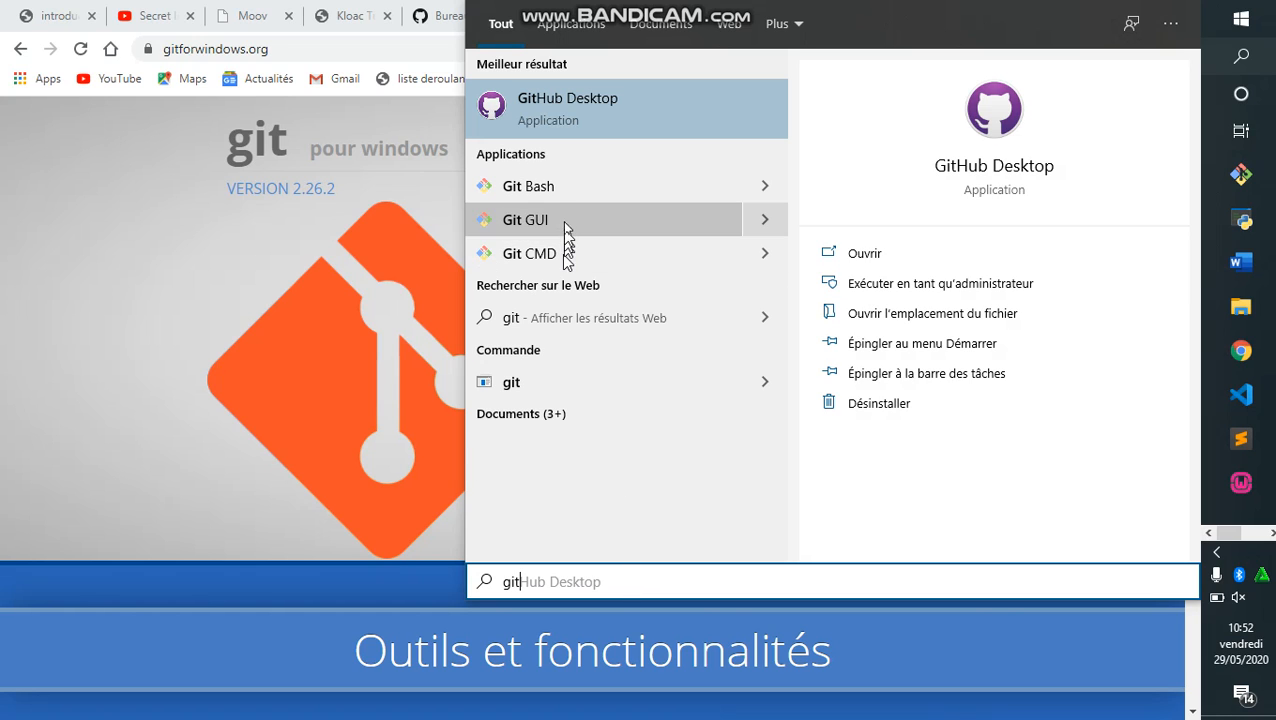
{"action": "left_click", "coordinate": [560, 192]}
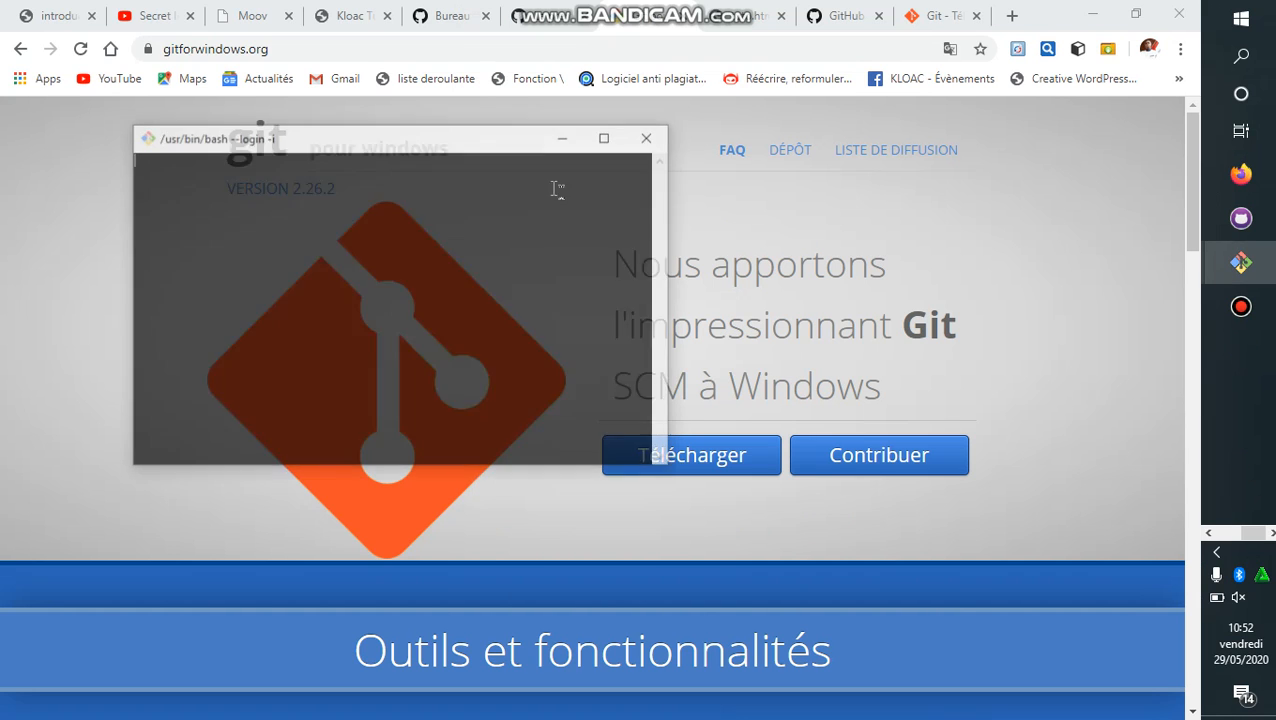
Run 'git help' in Git Bash and drag the window taller to read the common commands.
{"action": "left_click", "coordinate": [607, 136]}
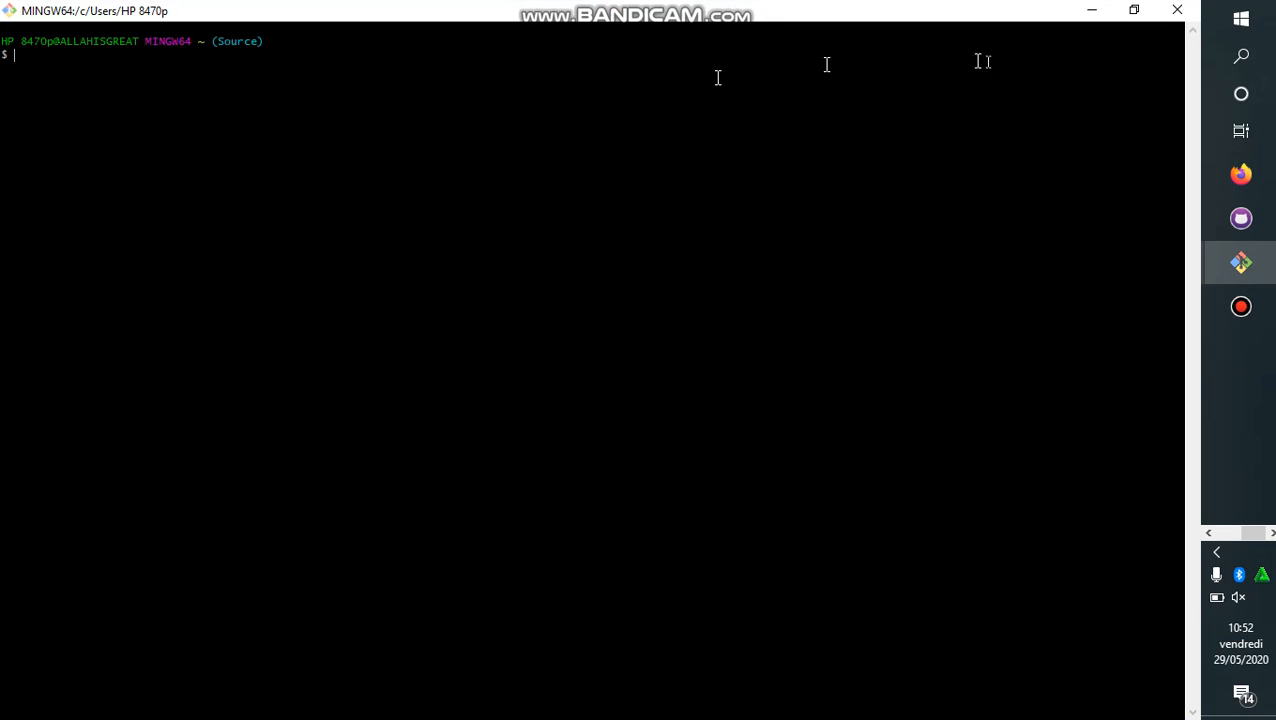
{"action": "left_click", "coordinate": [1135, 12]}
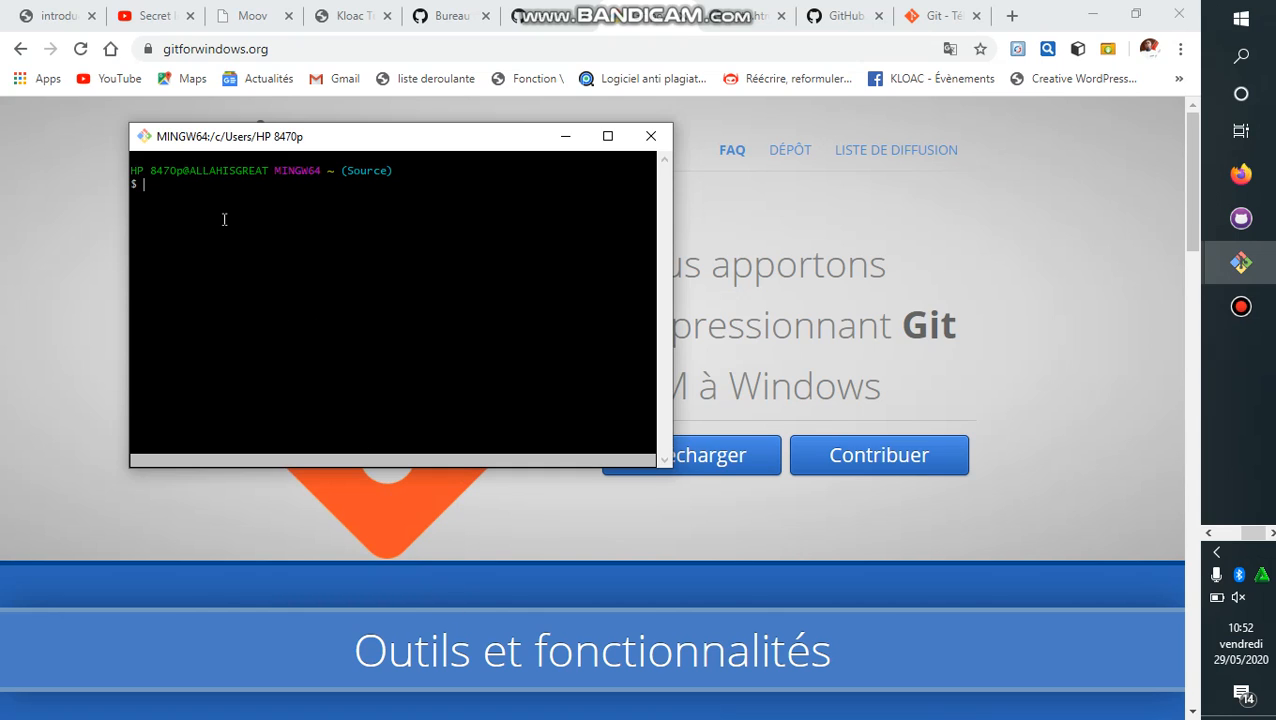
{"action": "type", "text": "g"}
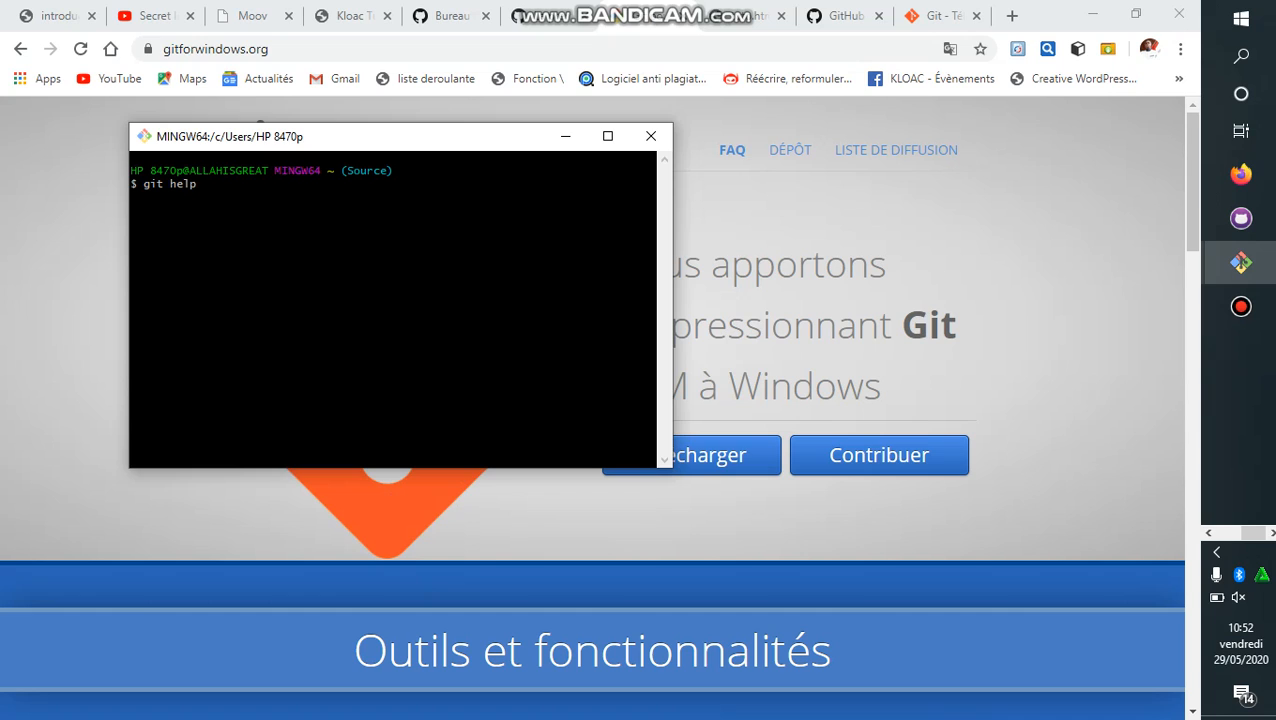
{"action": "type", "text": "it help"}
{"action": "key", "text": "Return"}
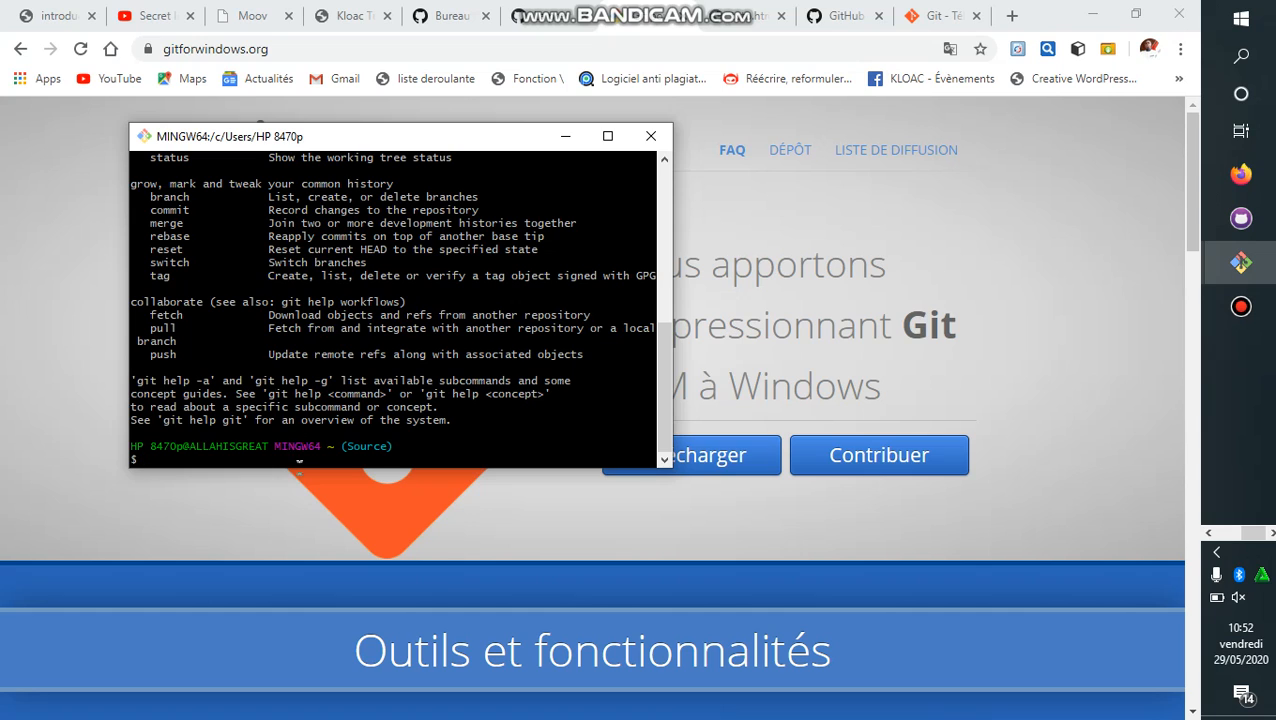
{"action": "left_click_drag", "start_coordinate": [297, 466], "coordinate": [297, 585]}
{"action": "type", "text": "git help"}
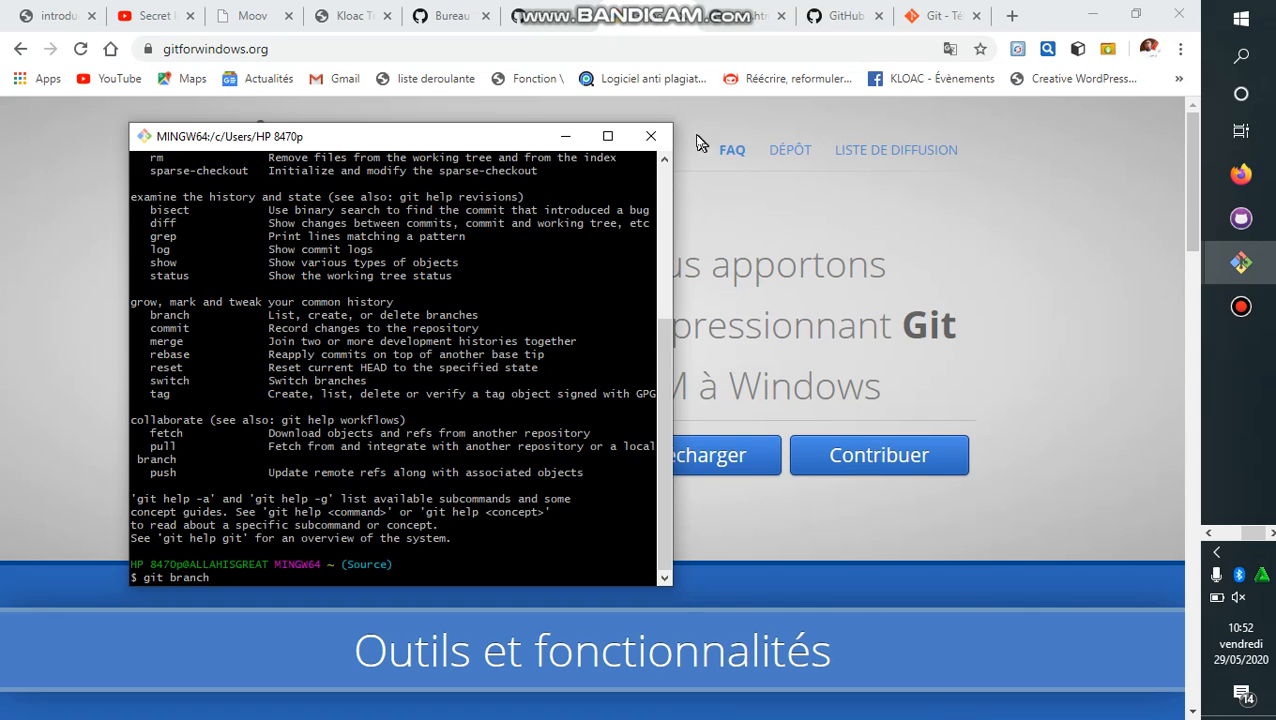
{"action": "left_click", "coordinate": [846, 20]}
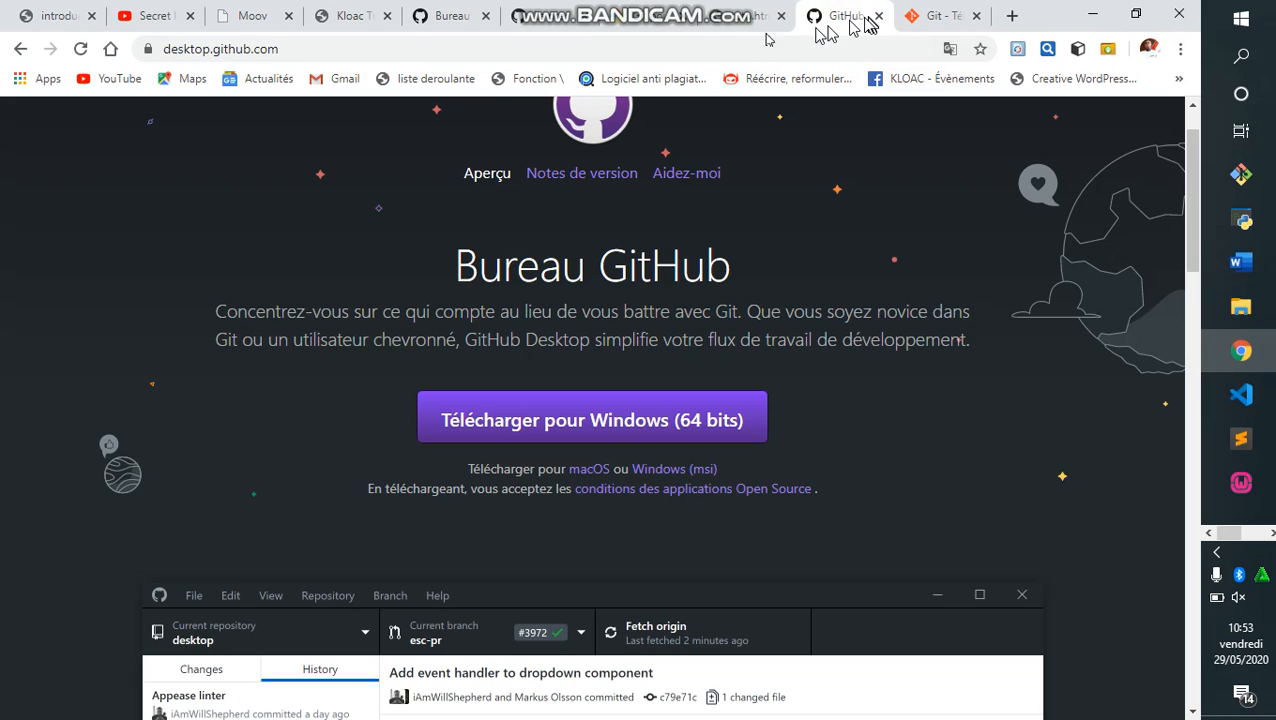
Load plain github.com in the GitHub tab, dropping the autocompleted repository path.
{"action": "left_click", "coordinate": [557, 14]}
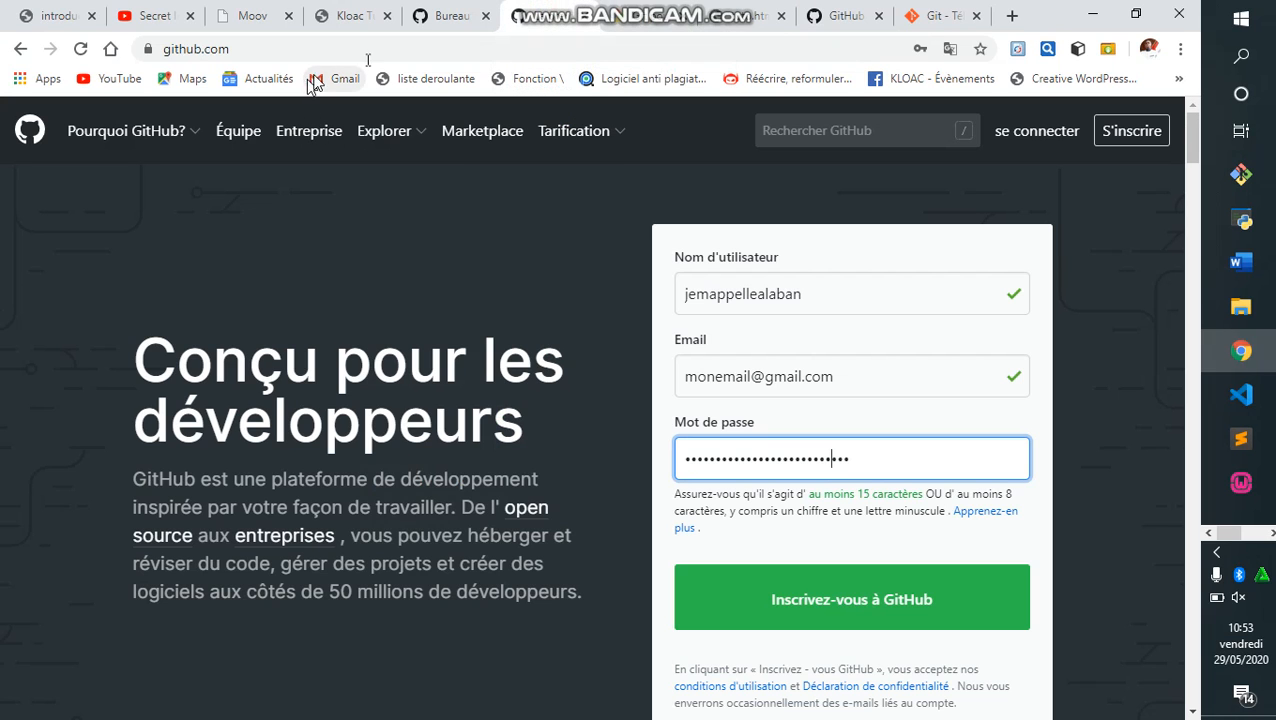
{"action": "left_click", "coordinate": [404, 48]}
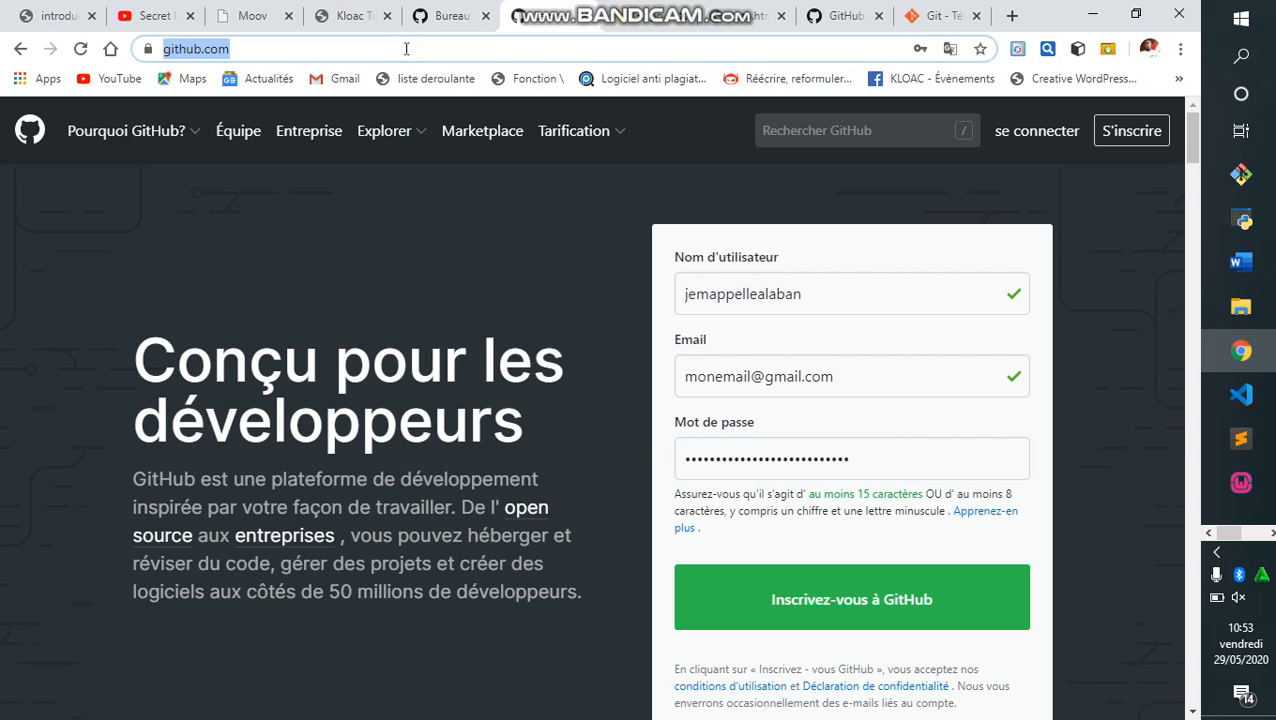
{"action": "type", "text": "gi"}
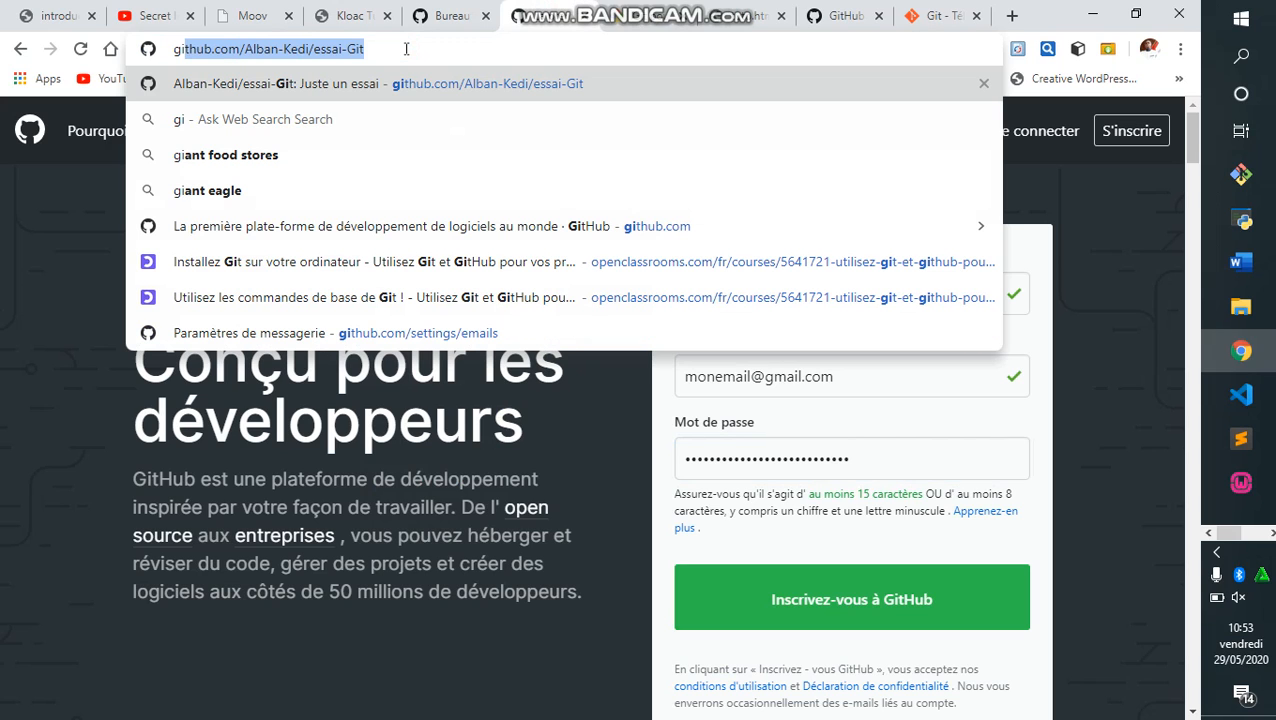
{"action": "type", "text": "hu"}
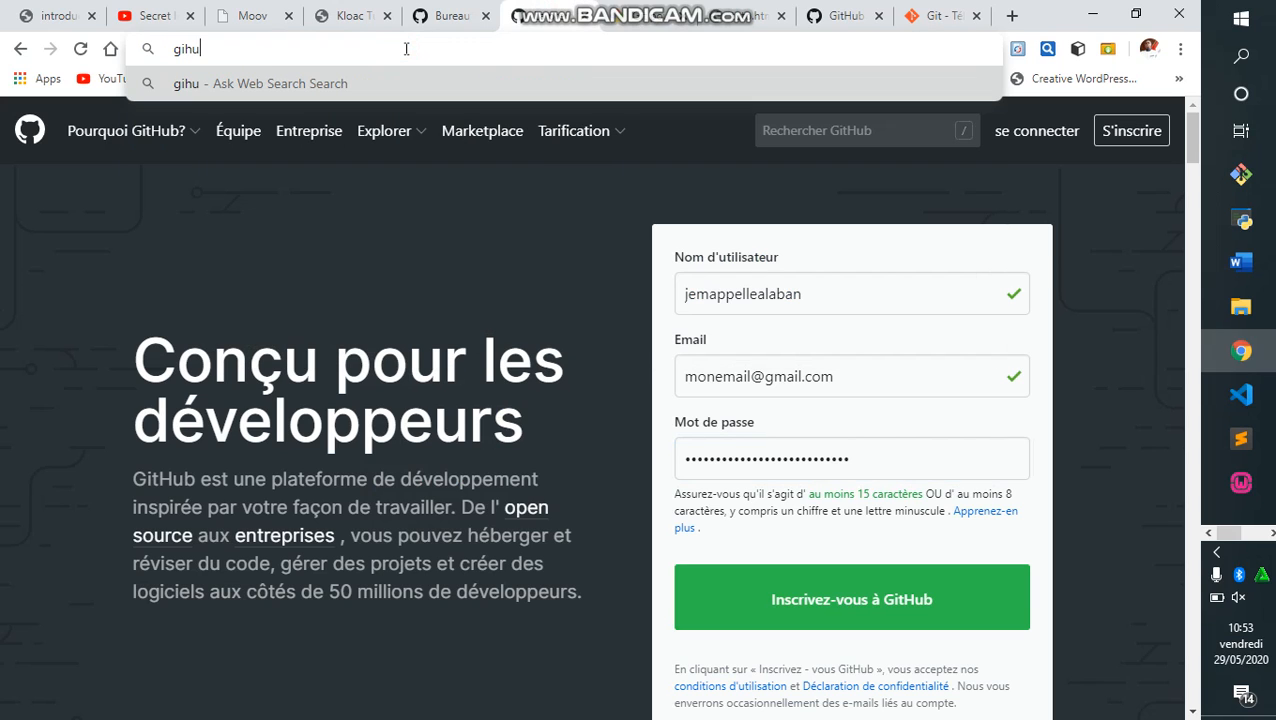
{"action": "key", "text": "BackSpace"}
{"action": "key", "text": "BackSpace"}
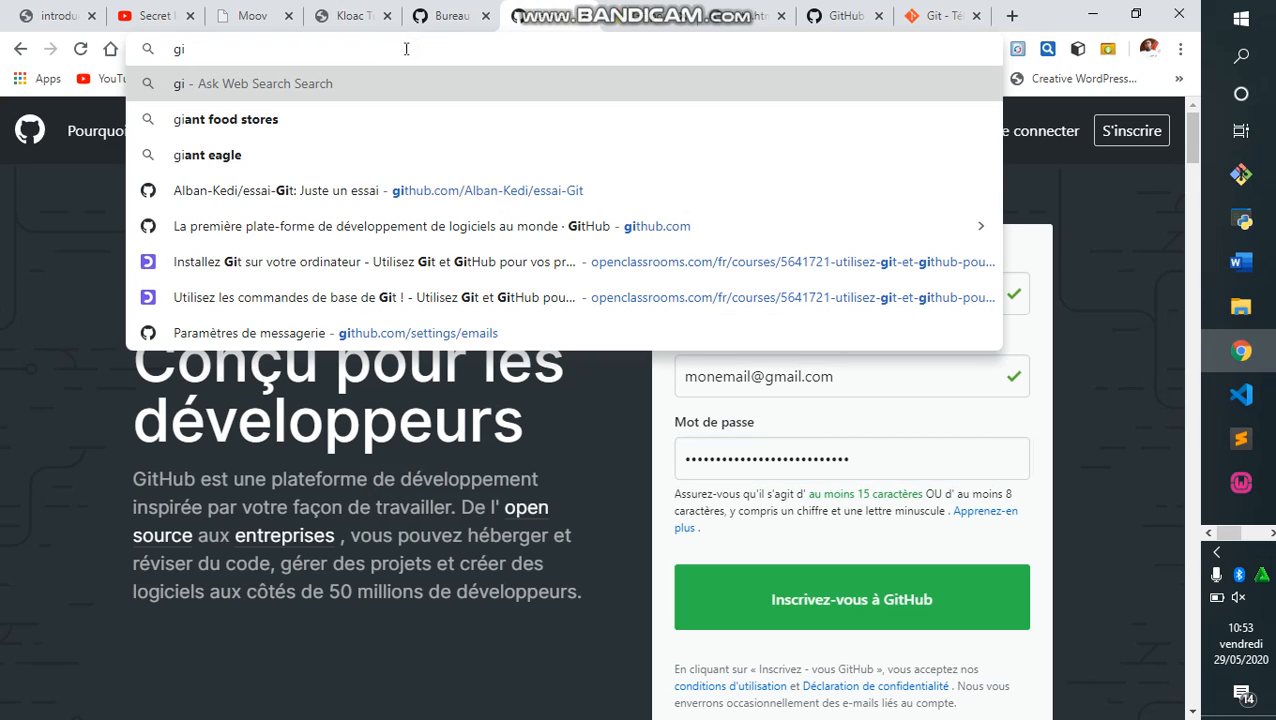
{"action": "type", "text": "t"}
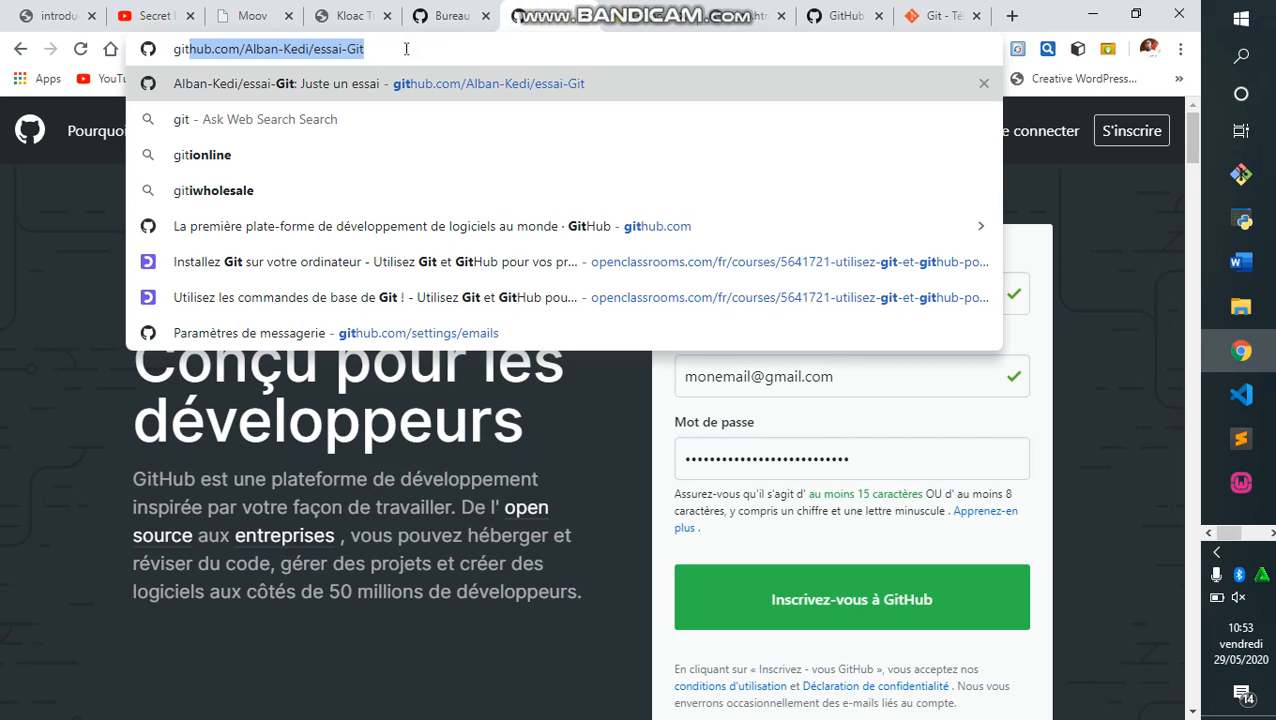
{"action": "type", "text": "hub."}
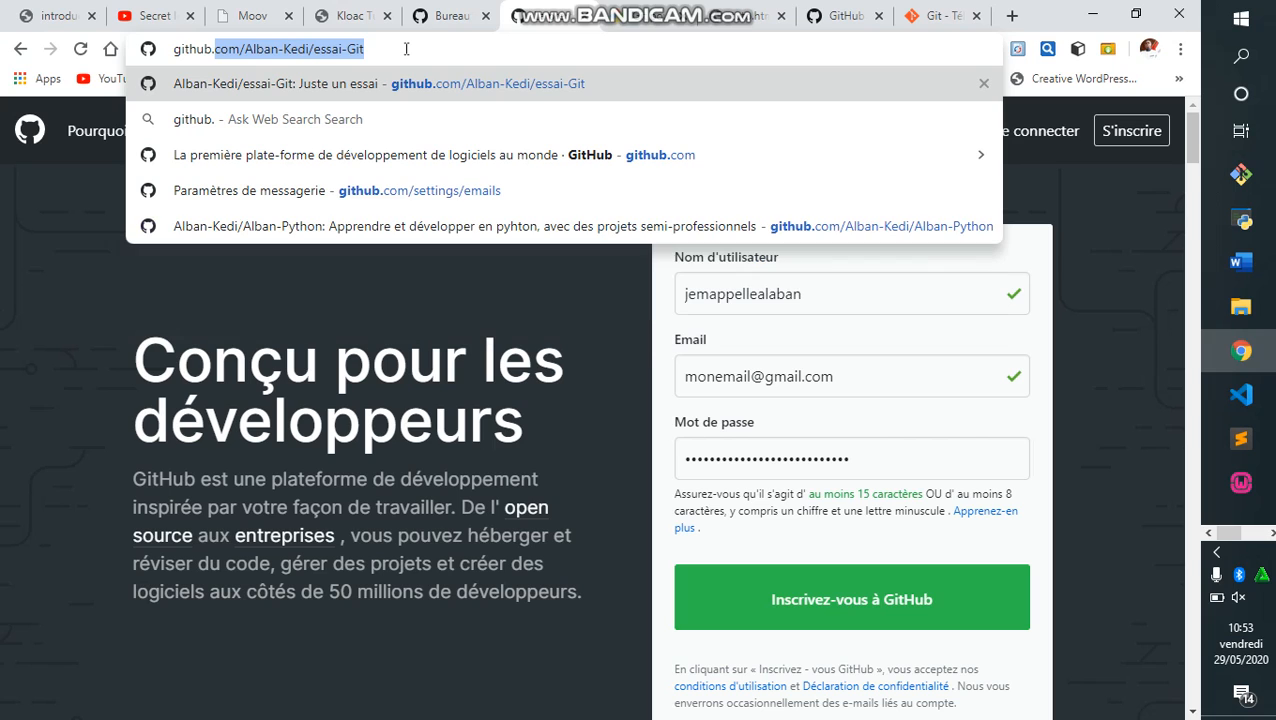
{"action": "type", "text": "com"}
{"action": "key", "text": "Delete"}
{"action": "key", "text": "Return"}
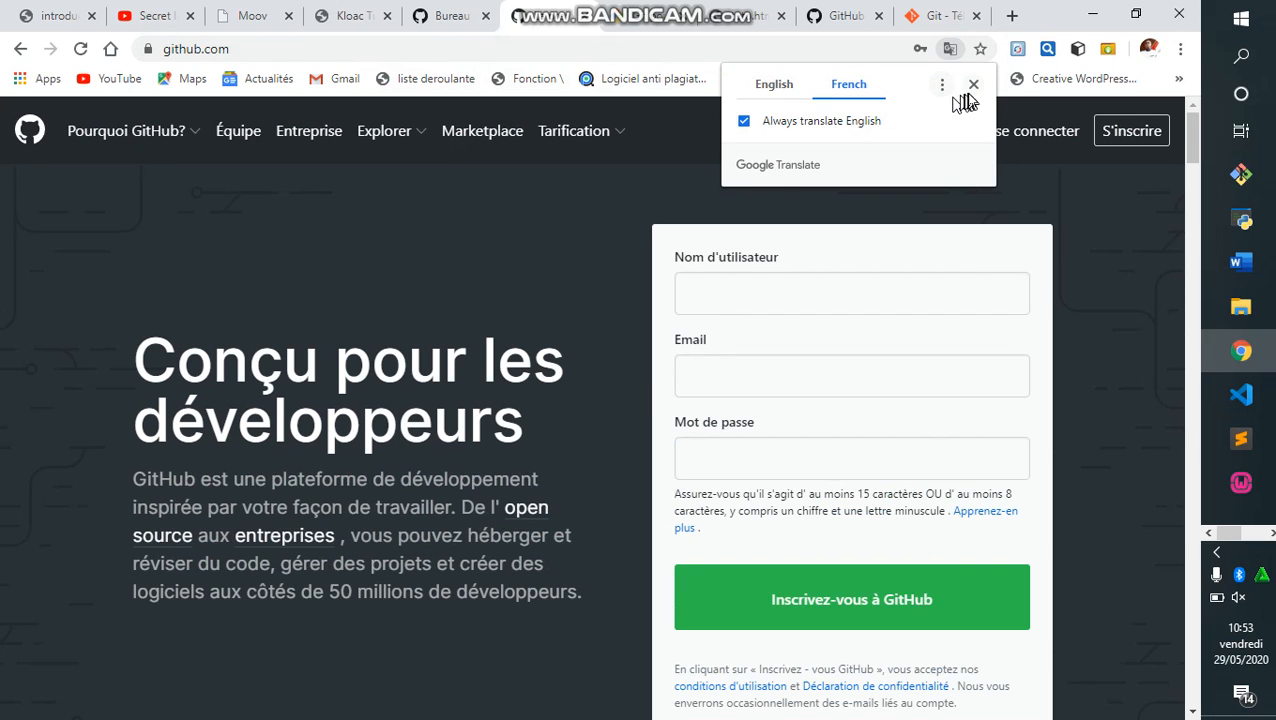
Dismiss the translation prompt and enter a made-up username in the sign-up form.
{"action": "left_click", "coordinate": [975, 86]}
{"action": "left_click", "coordinate": [891, 285]}
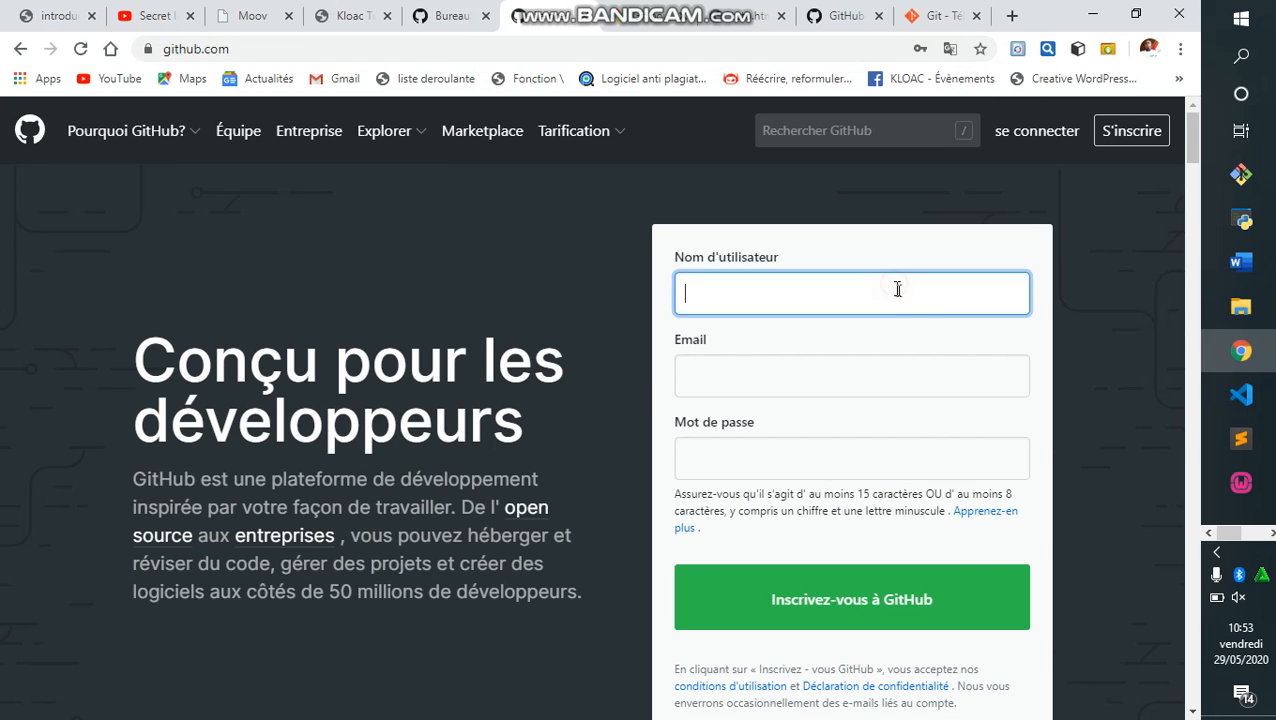
{"action": "left_click", "coordinate": [1062, 306]}
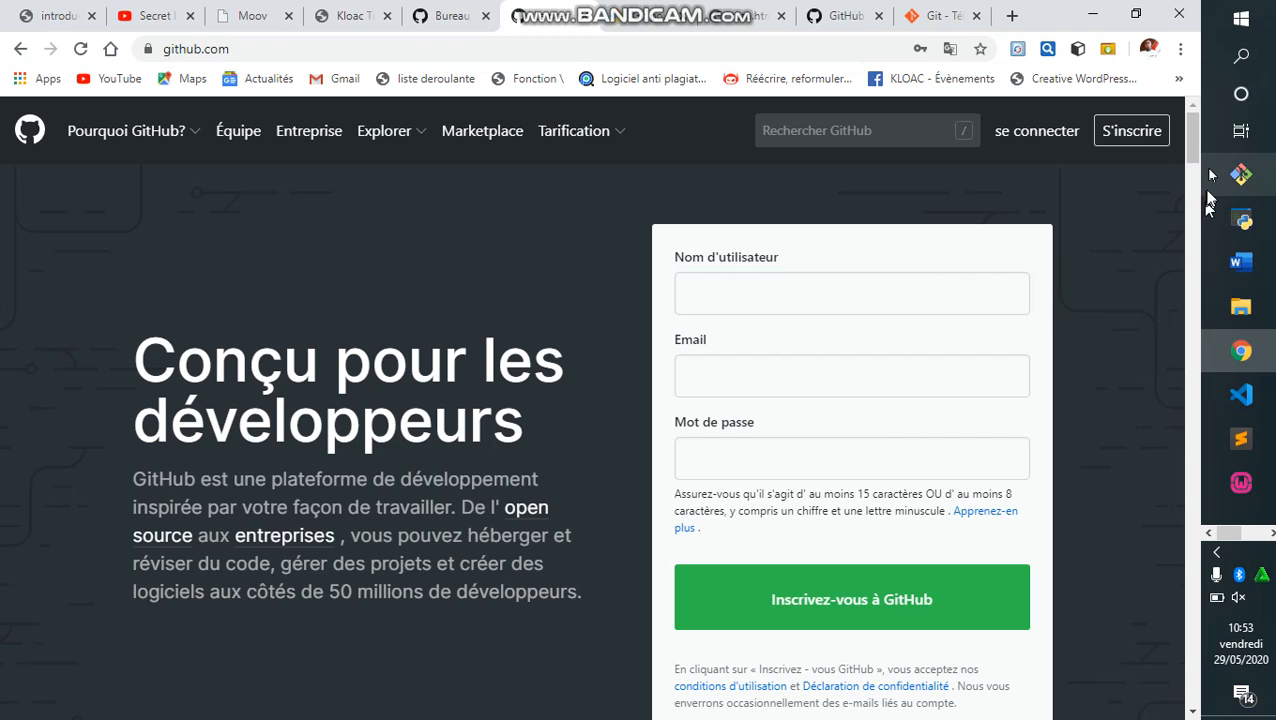
{"action": "scroll", "coordinate": [1190, 152], "scroll_direction": "down", "scroll_amount": 1}
{"action": "scroll", "coordinate": [1190, 149], "scroll_direction": "up", "scroll_amount": 1}
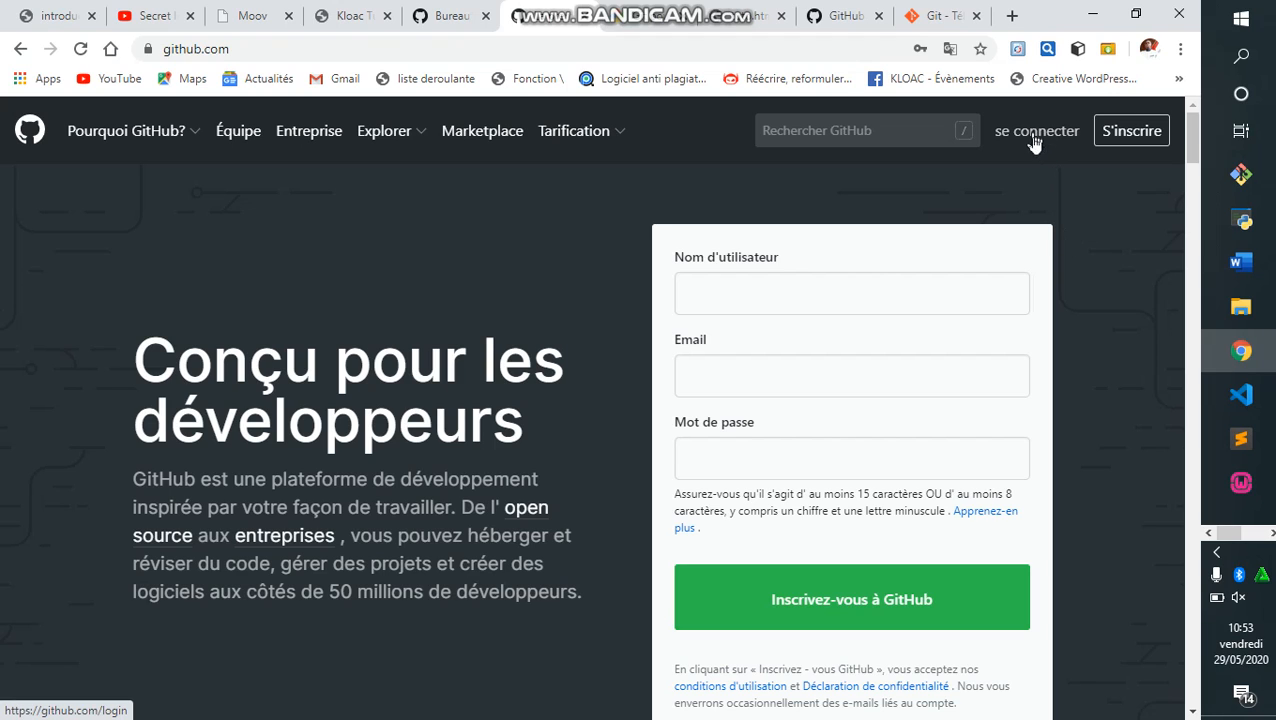
{"action": "left_click", "coordinate": [883, 298]}
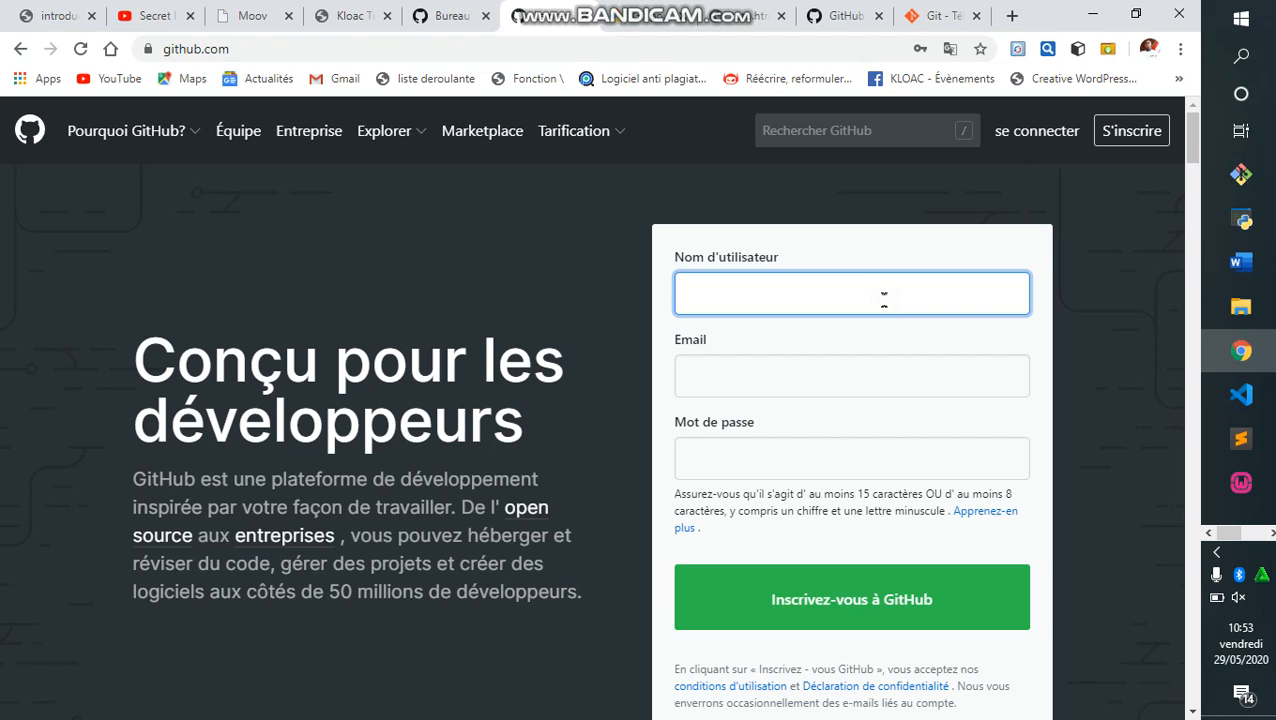
{"action": "type", "text": "gysgdysfsfx"}
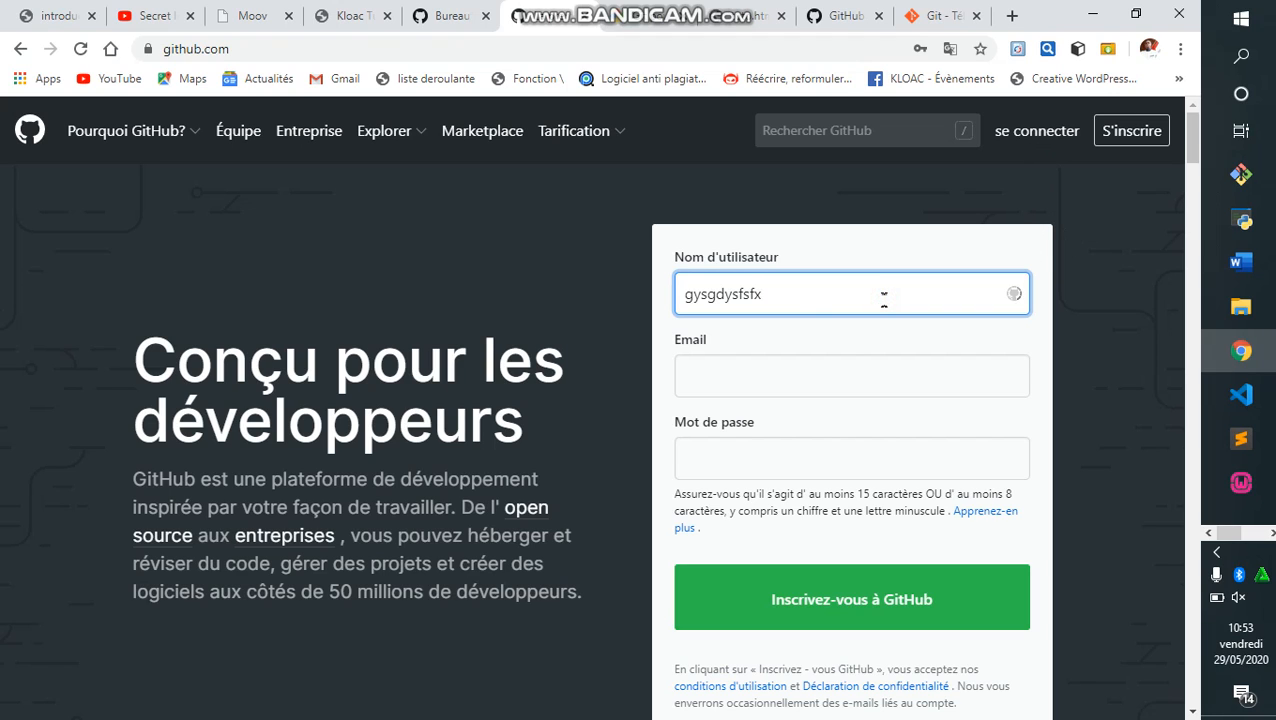
Fill in the e-mail address and password fields, then try to submit the sign-up form.
{"action": "left_click", "coordinate": [839, 368]}
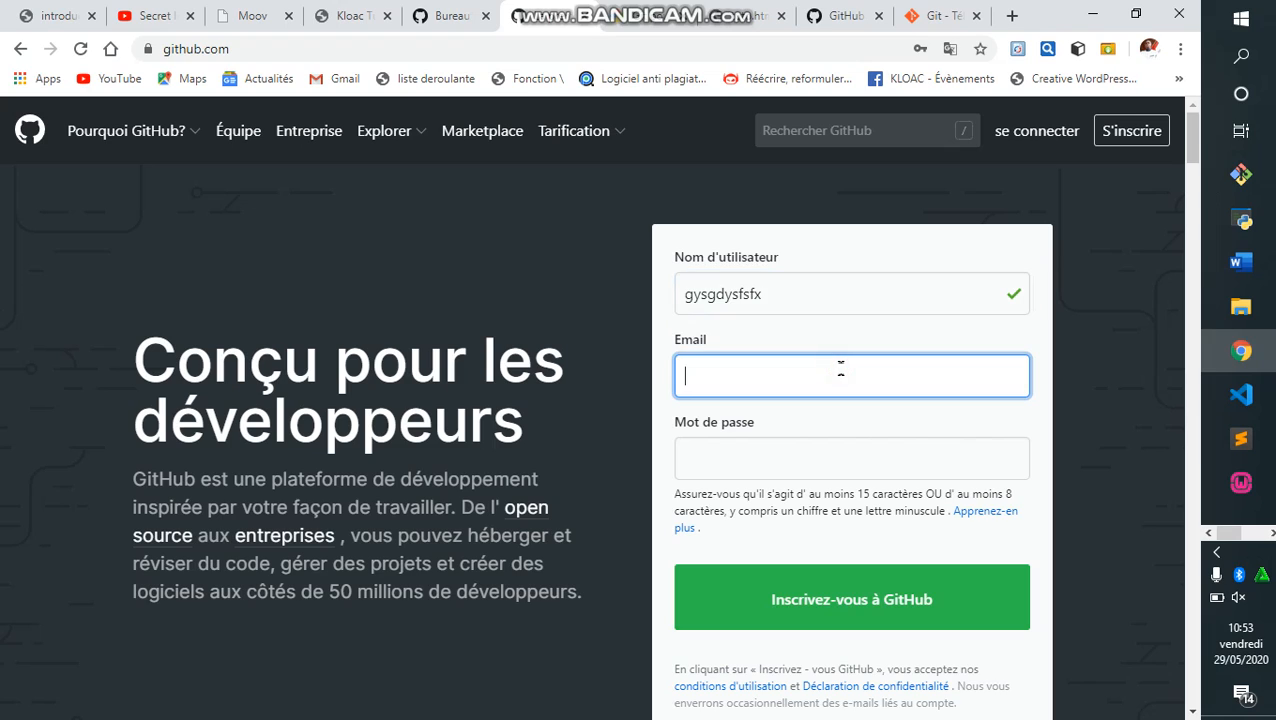
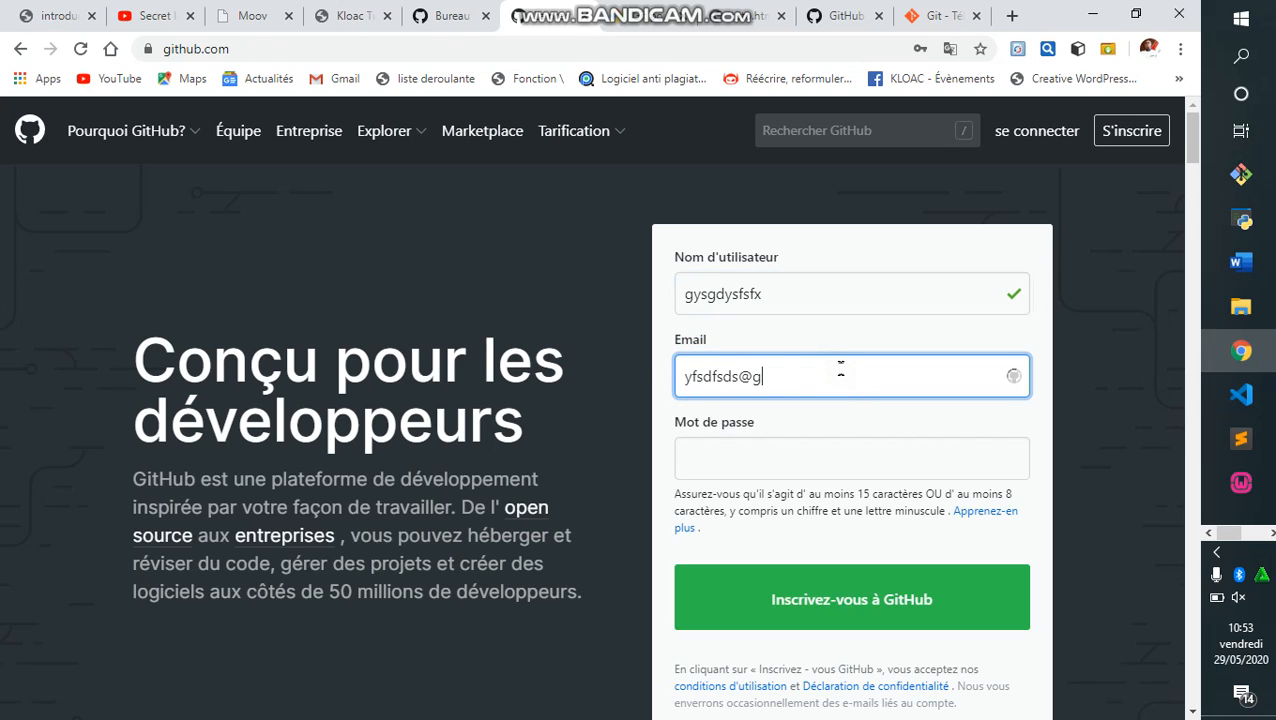
{"action": "left_click", "coordinate": [810, 455]}
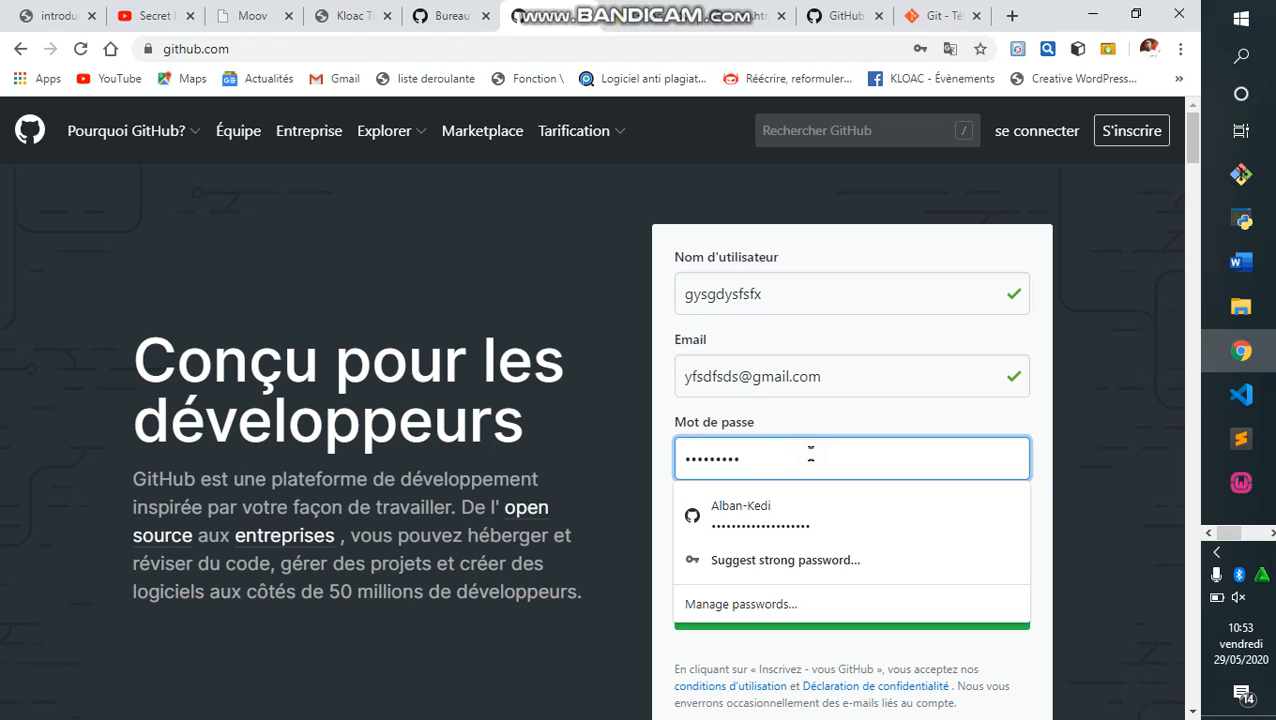
{"action": "left_click_drag", "start_coordinate": [1148, 450], "coordinate": [1154, 290]}
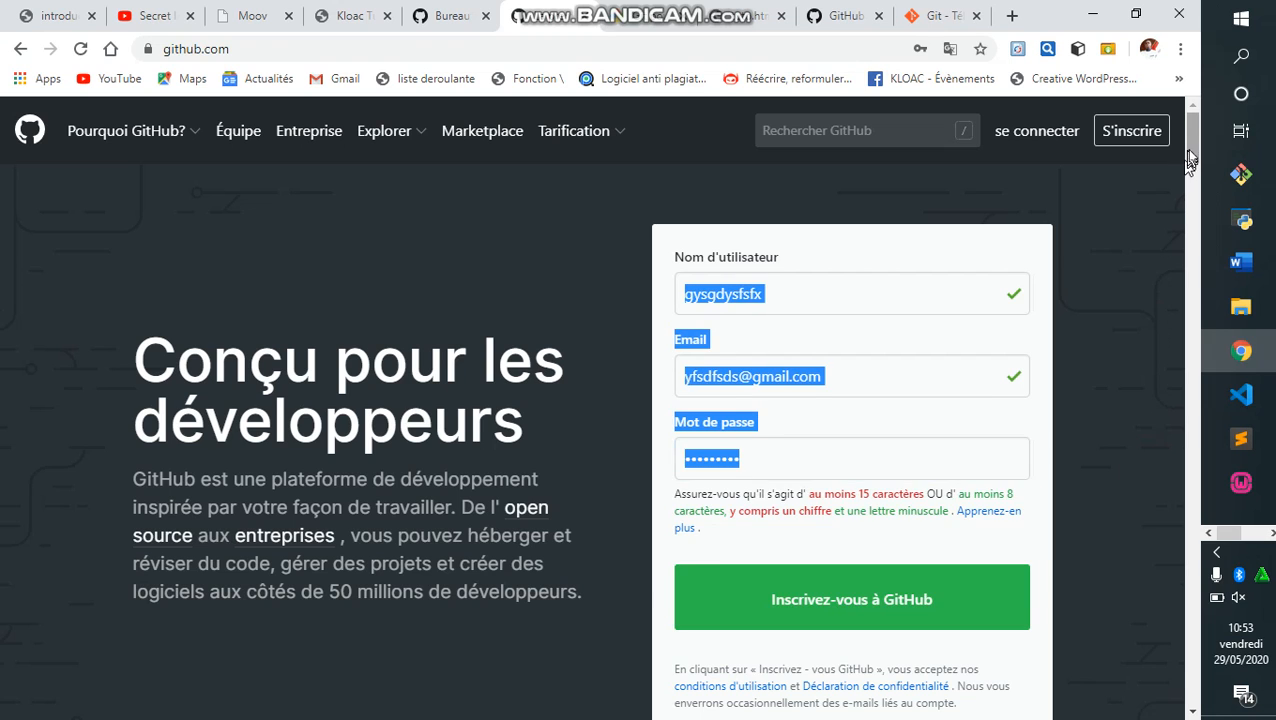
{"action": "scroll", "coordinate": [1190, 165], "scroll_direction": "down", "scroll_amount": 2}
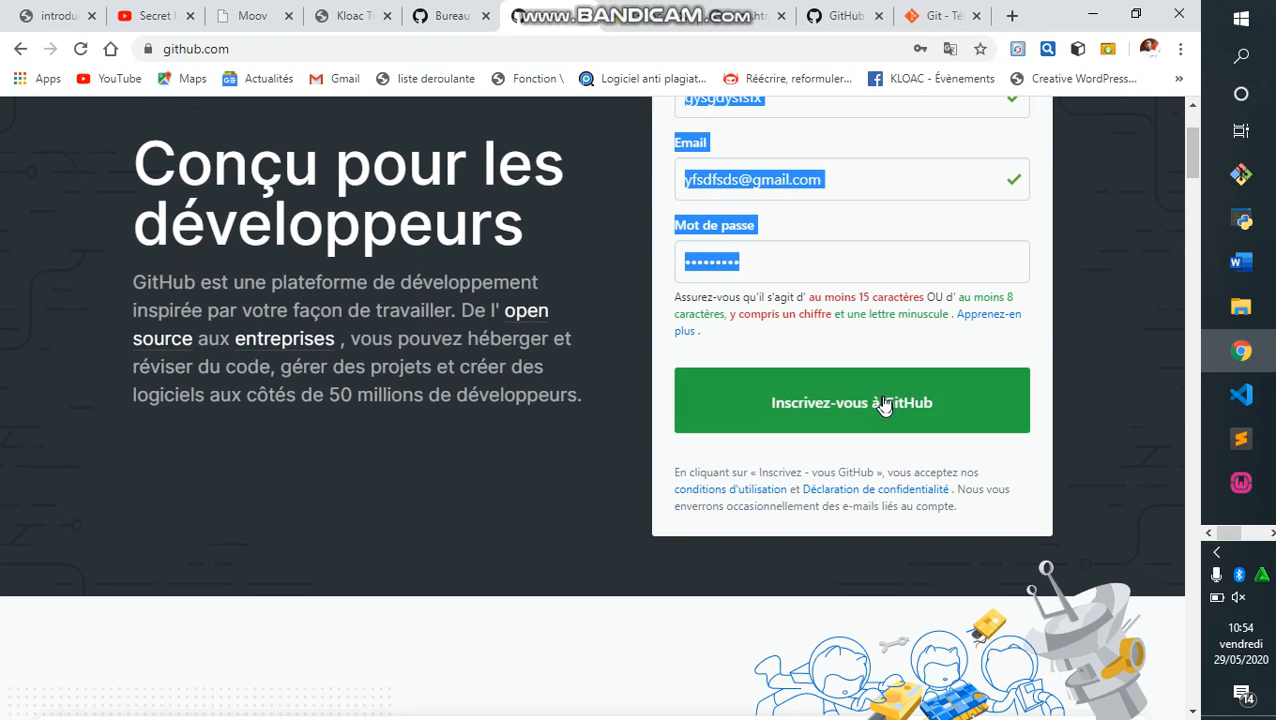
{"action": "left_click", "coordinate": [1065, 280]}
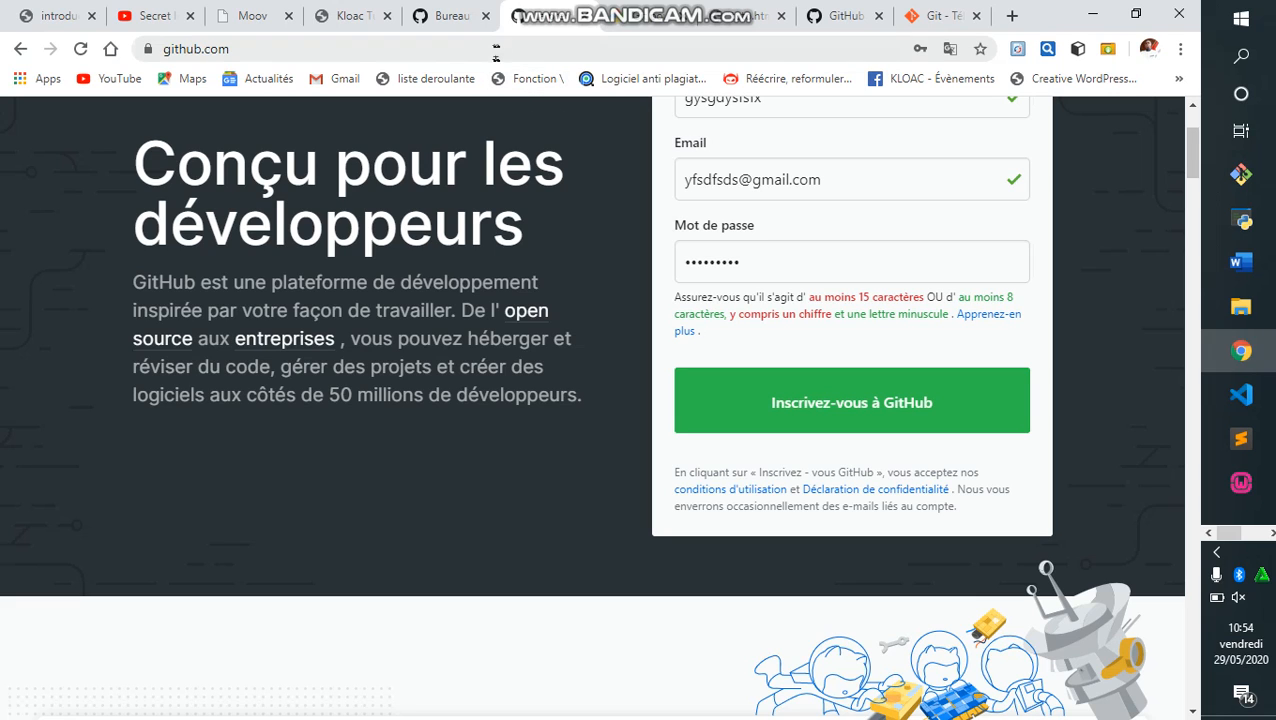
Go to the essai-Git repository page on GitHub via the address bar suggestion.
{"action": "left_click", "coordinate": [493, 49]}
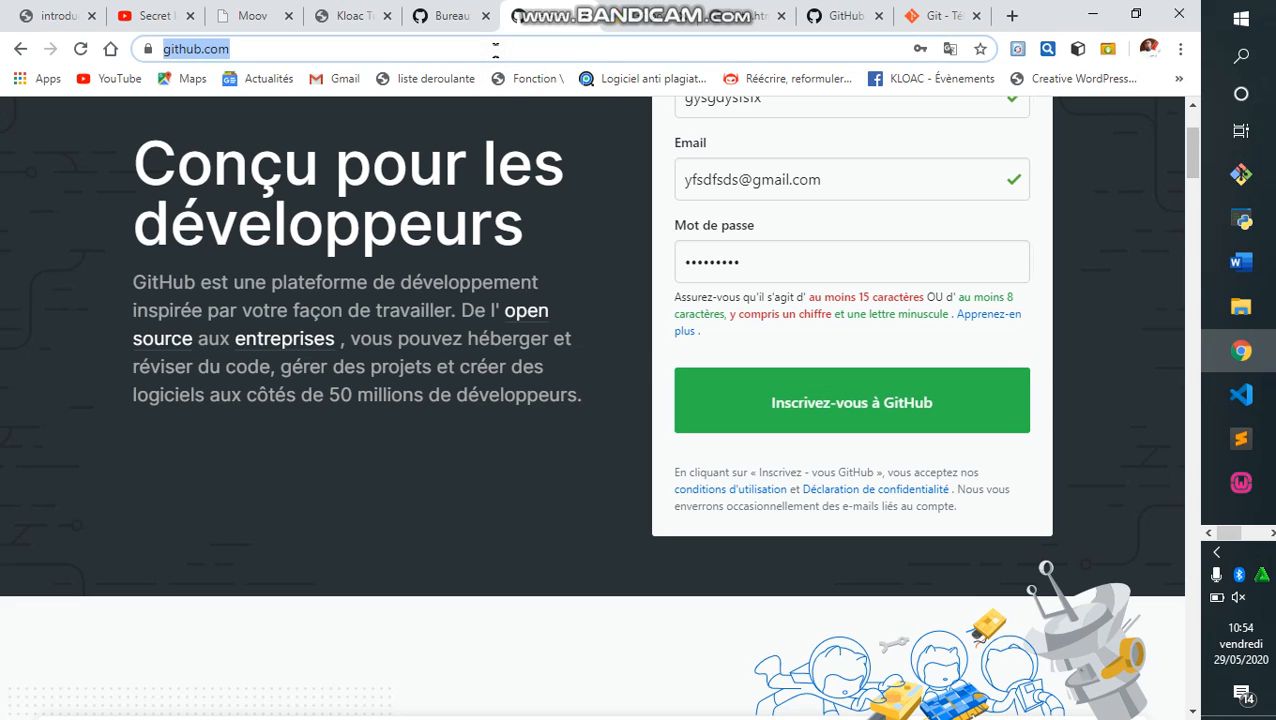
{"action": "type", "text": "gei"}
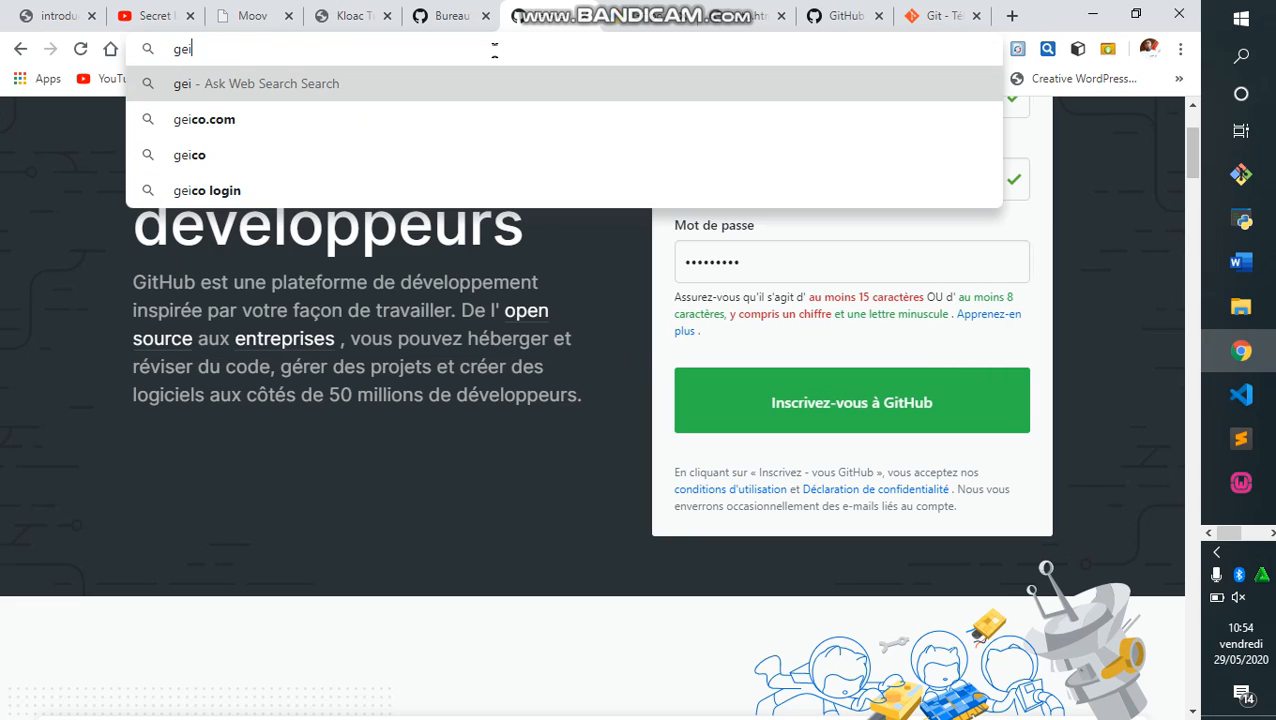
{"action": "key", "text": "BackSpace"}
{"action": "key", "text": "BackSpace"}
{"action": "type", "text": "it"}
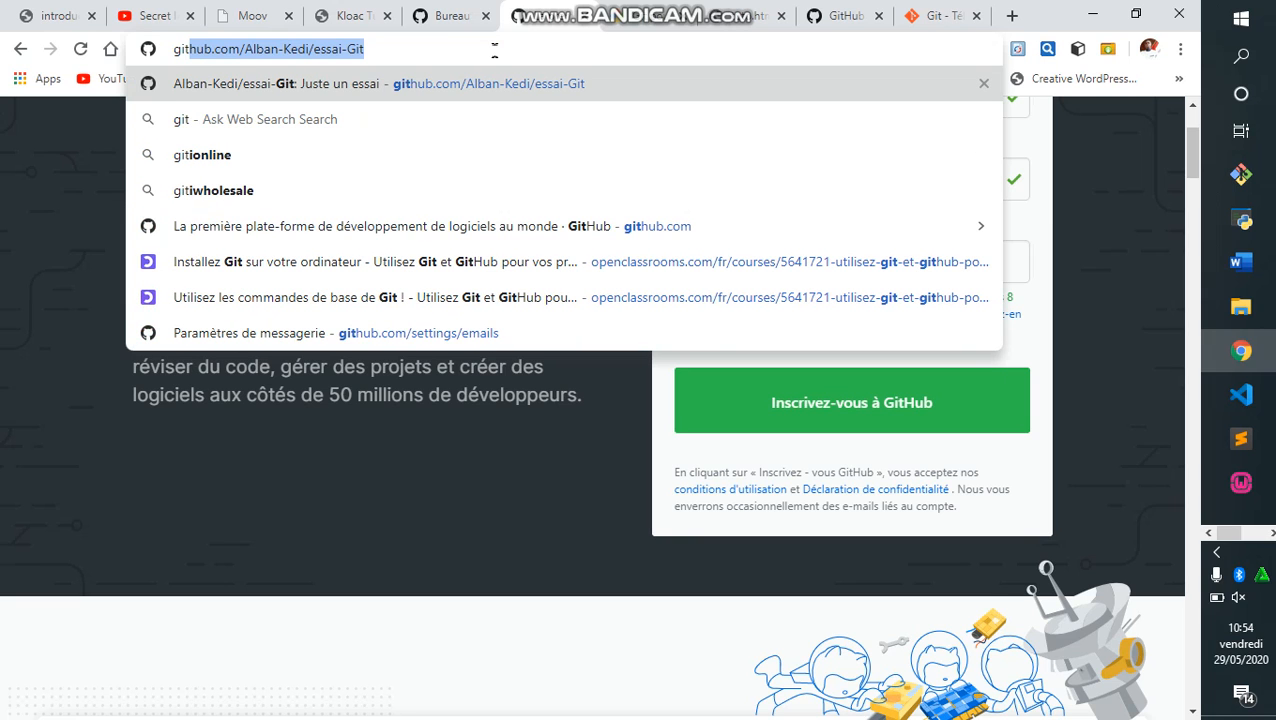
{"action": "key", "text": "Return"}
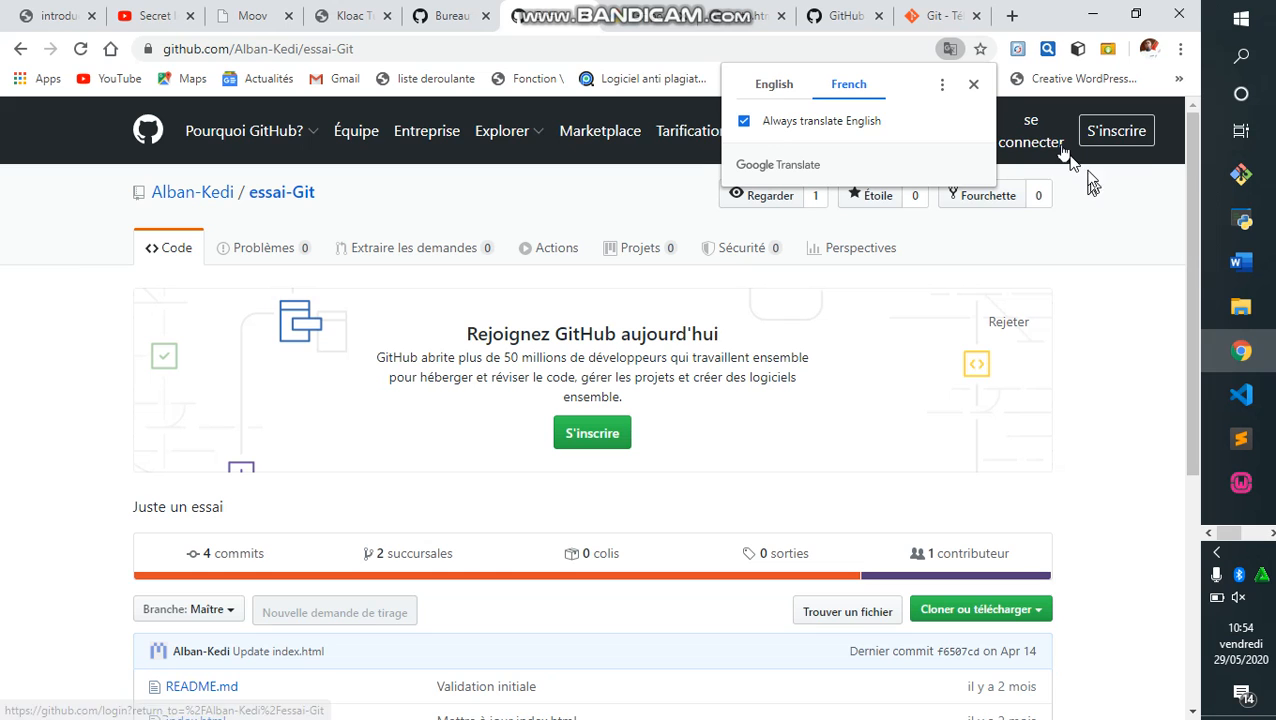
Dismiss the Translate popup and scroll through the README.md, index.html and style.css listing.
{"action": "left_click", "coordinate": [973, 84]}
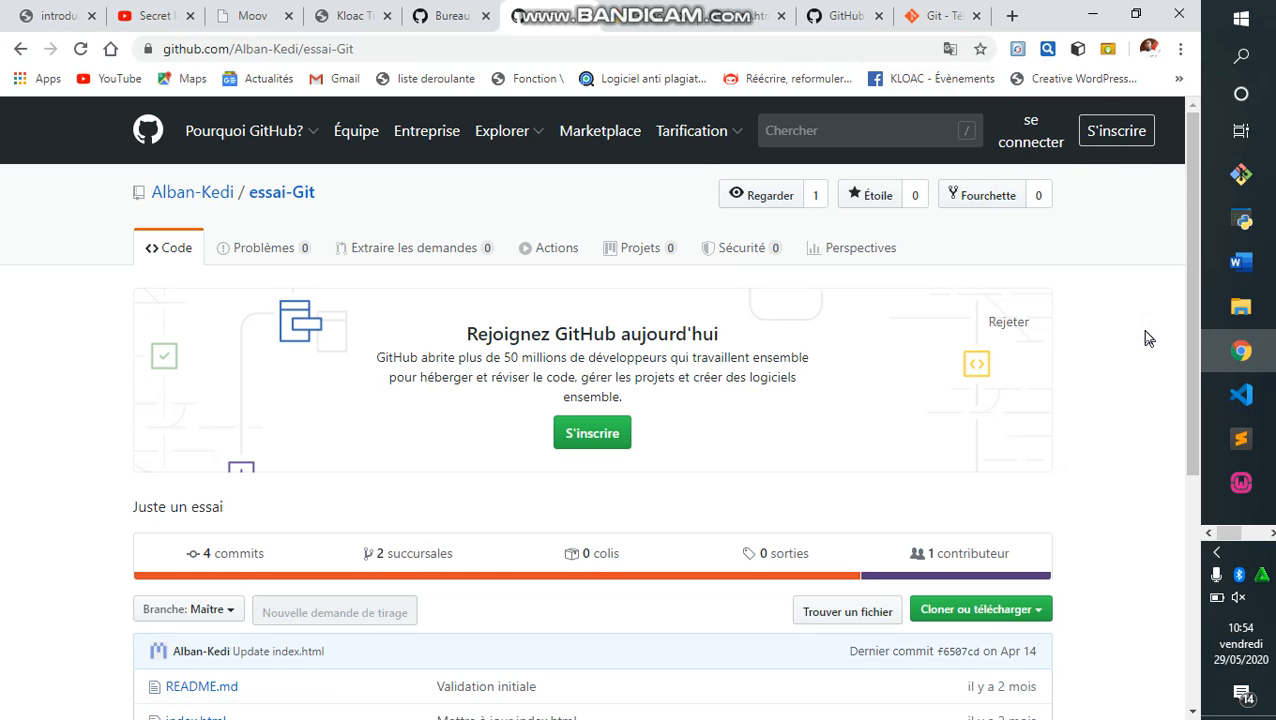
{"action": "scroll", "coordinate": [1145, 338], "scroll_direction": "down", "scroll_amount": 3}
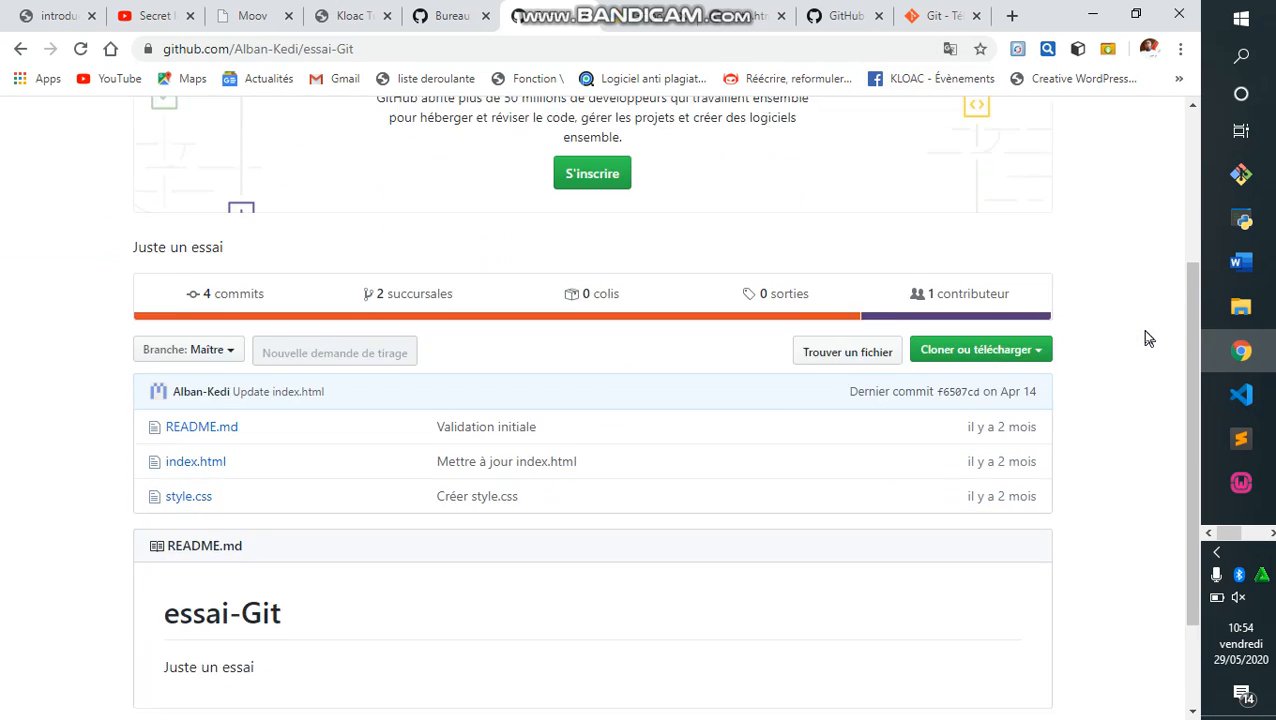
{"action": "scroll", "coordinate": [1145, 338], "scroll_direction": "down", "scroll_amount": 1}
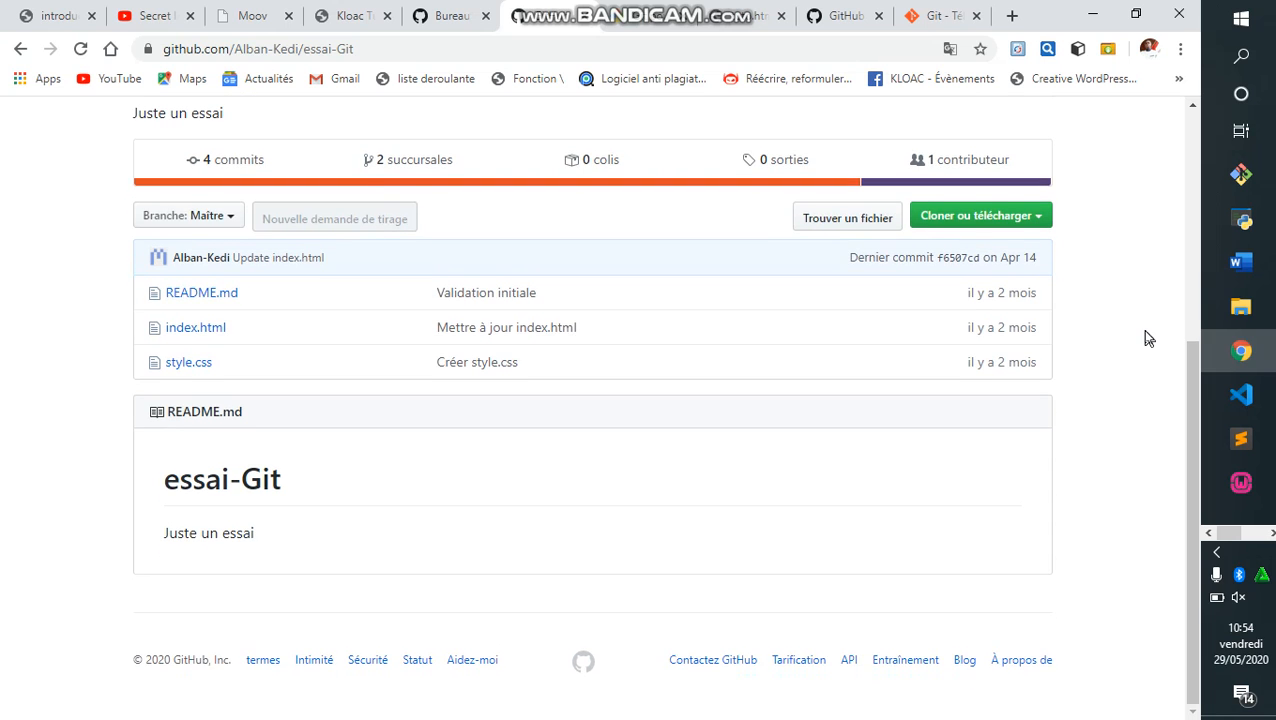
{"action": "scroll", "coordinate": [1145, 338], "scroll_direction": "up", "scroll_amount": 1}
{"action": "scroll", "coordinate": [1148, 338], "scroll_direction": "up", "scroll_amount": 4}
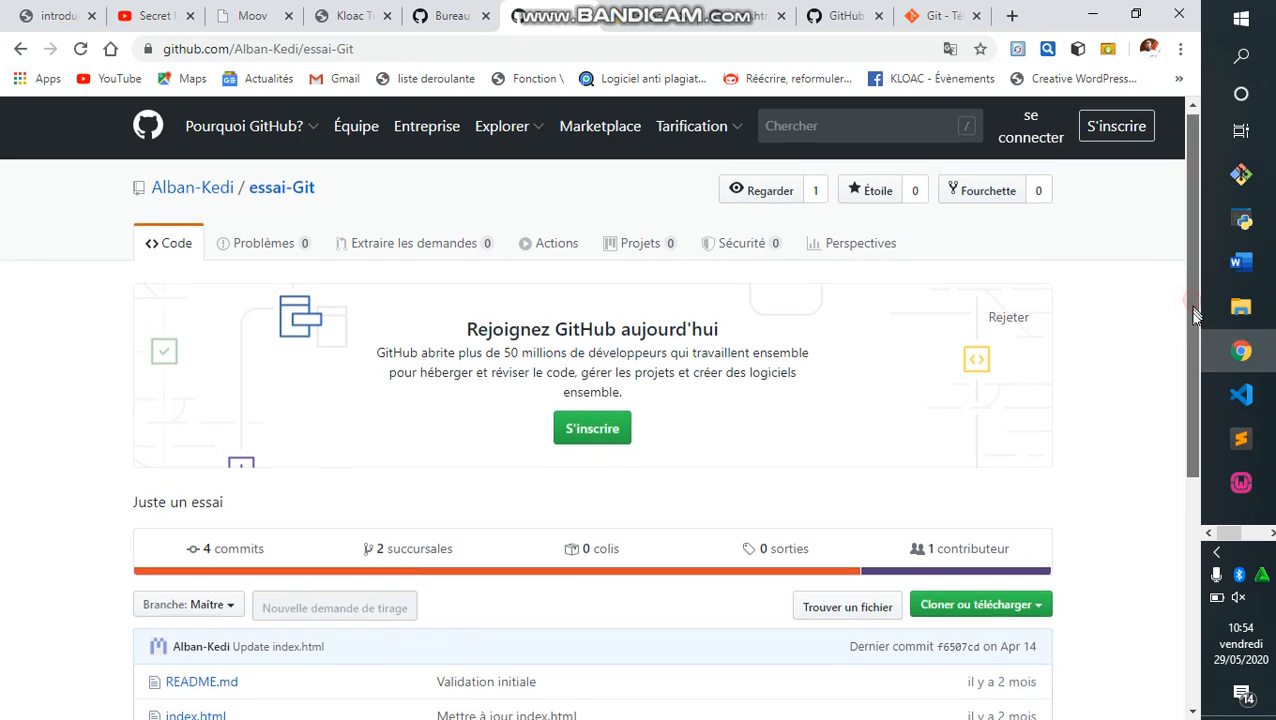
Glance at the GitHub Desktop download tab, then show the local tuto.html 'Secrets informatique' page.
{"action": "left_click", "coordinate": [835, 16]}
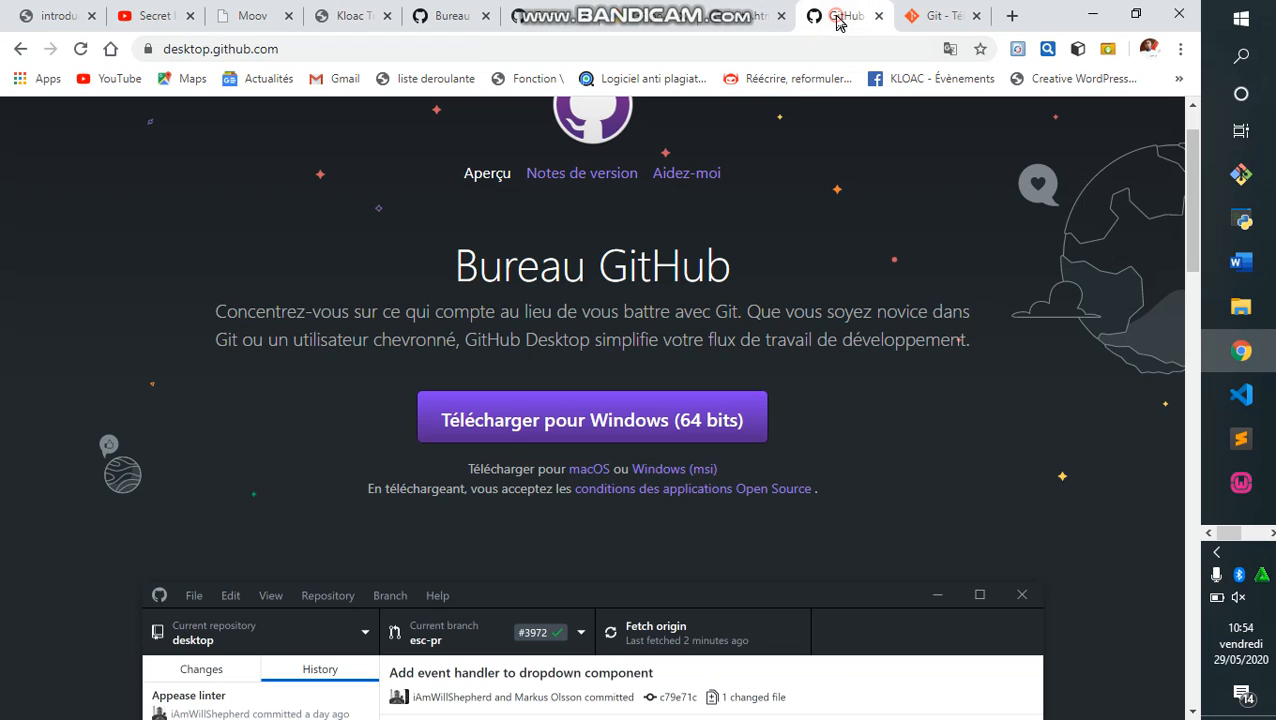
{"action": "left_click", "coordinate": [881, 233]}
{"action": "scroll", "coordinate": [883, 240], "scroll_direction": "up", "scroll_amount": 1}
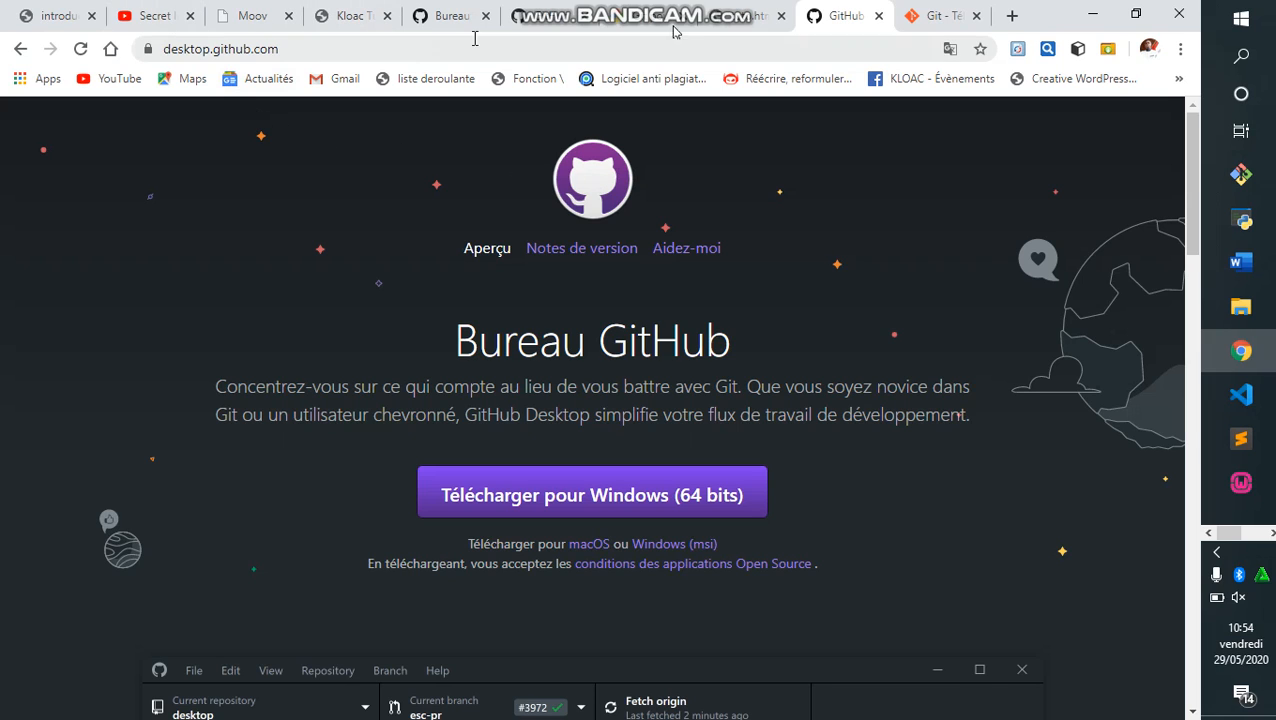
{"action": "left_click", "coordinate": [743, 28]}
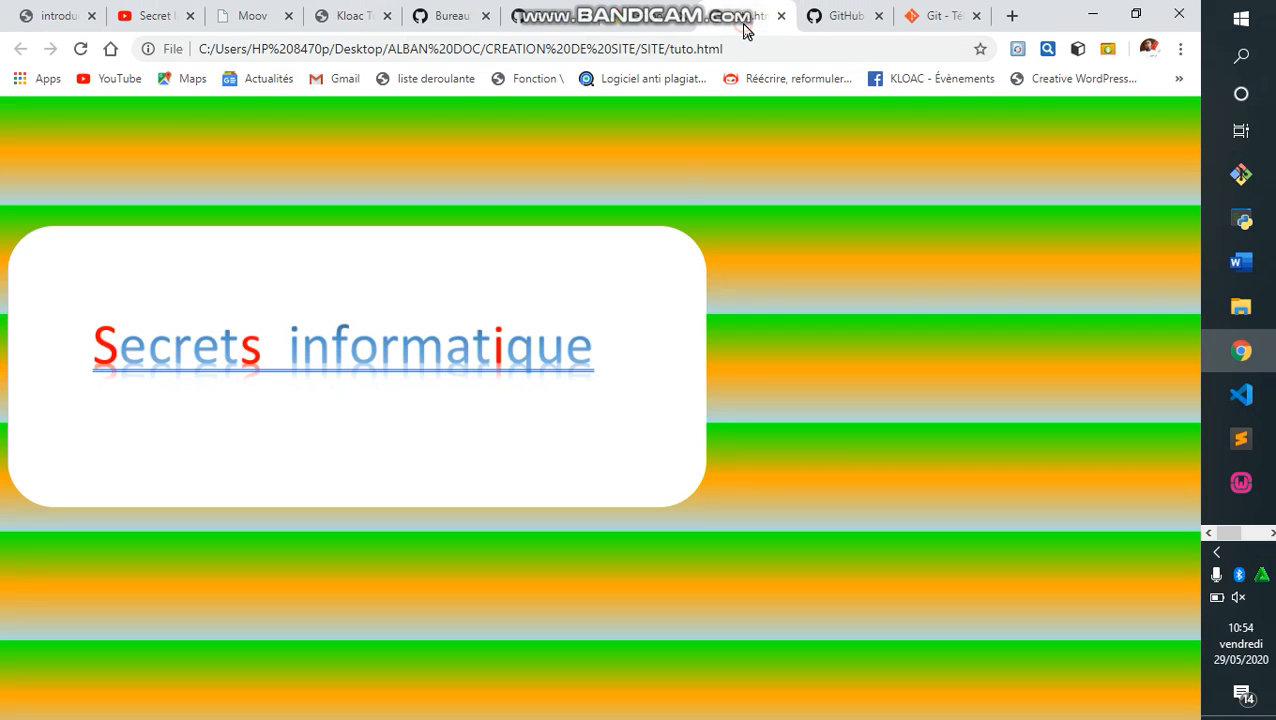